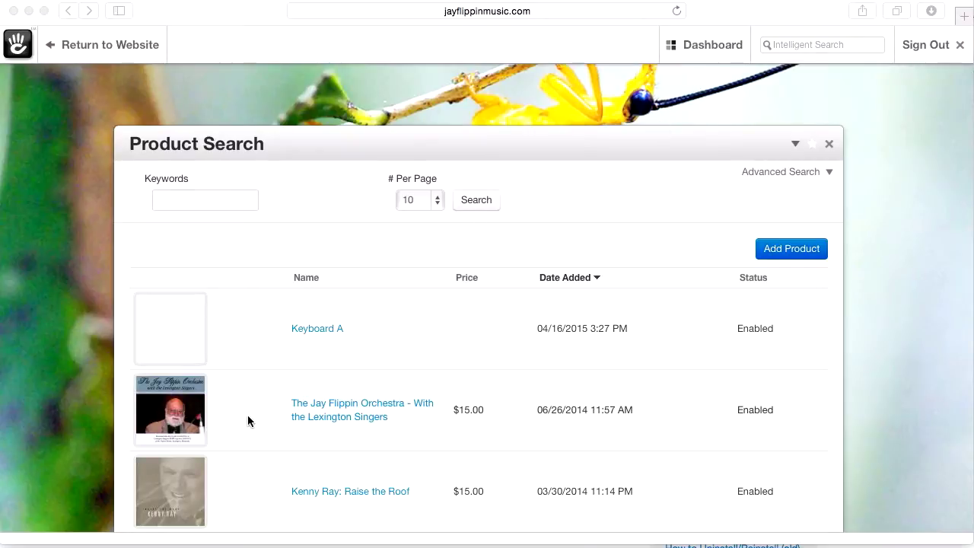
# Open the "Home For Christmas" product's properties from the product list and review its description, stock, price and shipping settings.
pyautogui.scroll(-3, 248, 418)
pyautogui.scroll(-10, 248, 418)
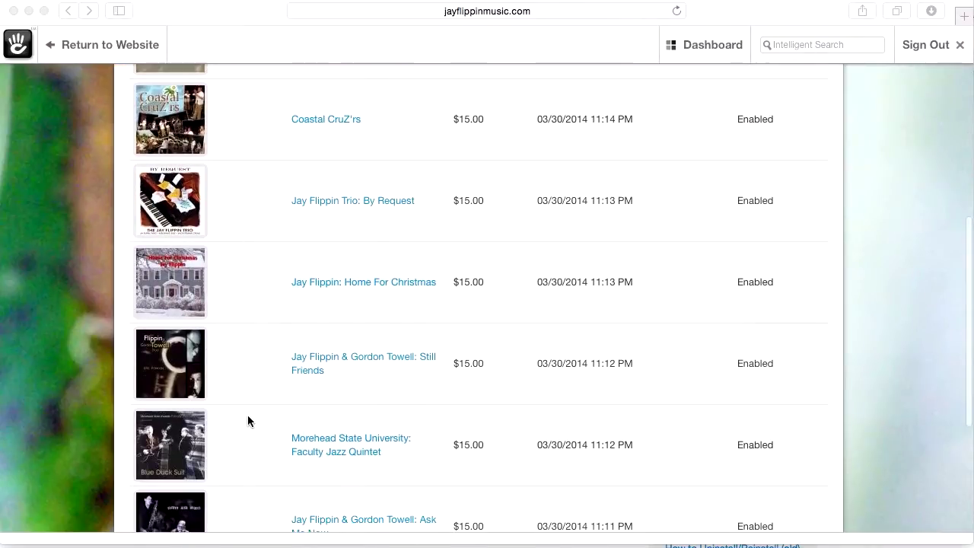
pyautogui.scroll(1, 248, 419)
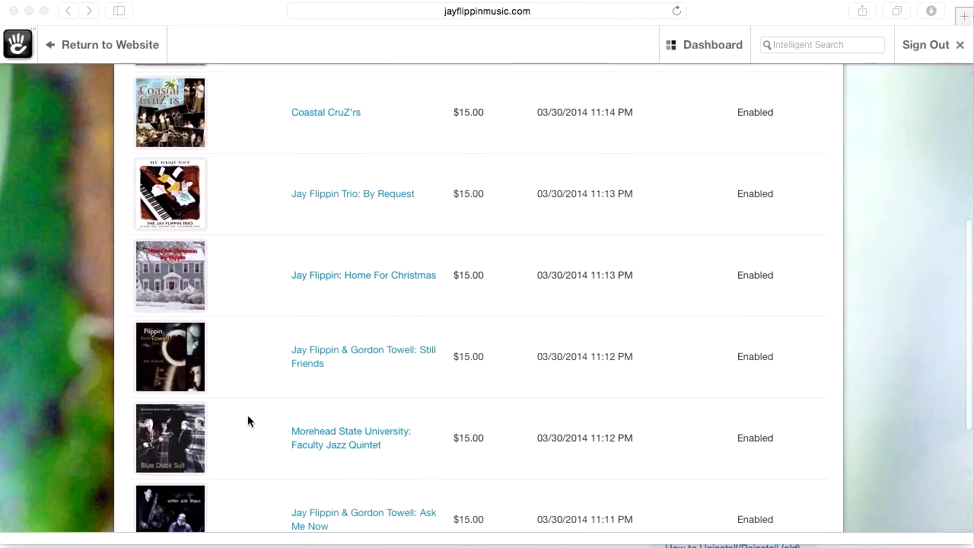
pyautogui.click(351, 274)
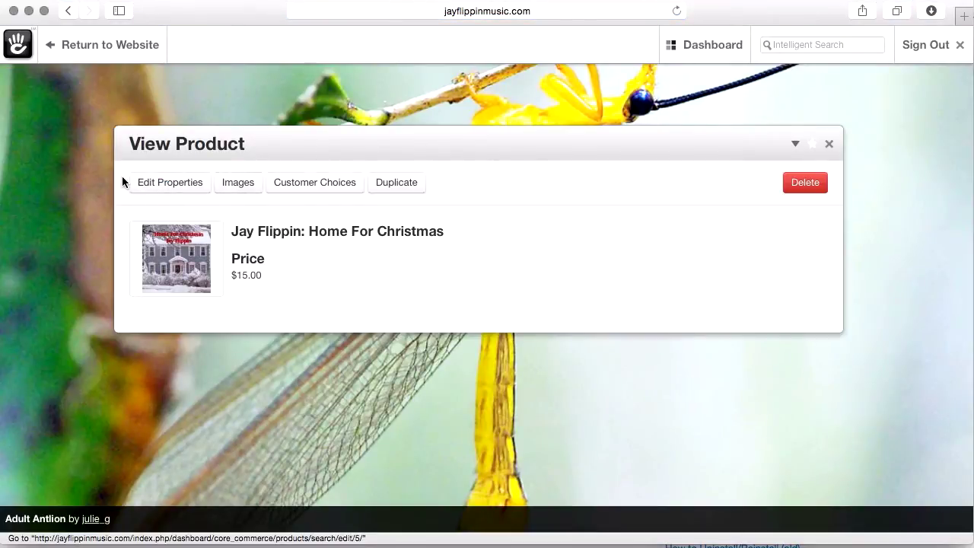
pyautogui.click(152, 183)
pyautogui.scroll(-10, 459, 319)
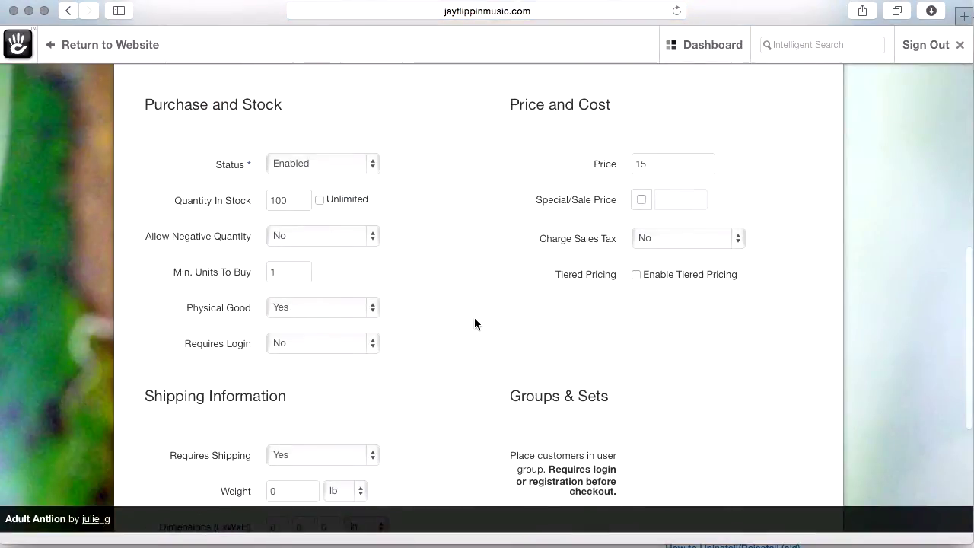
pyautogui.scroll(-4, 474, 319)
pyautogui.scroll(7, 474, 319)
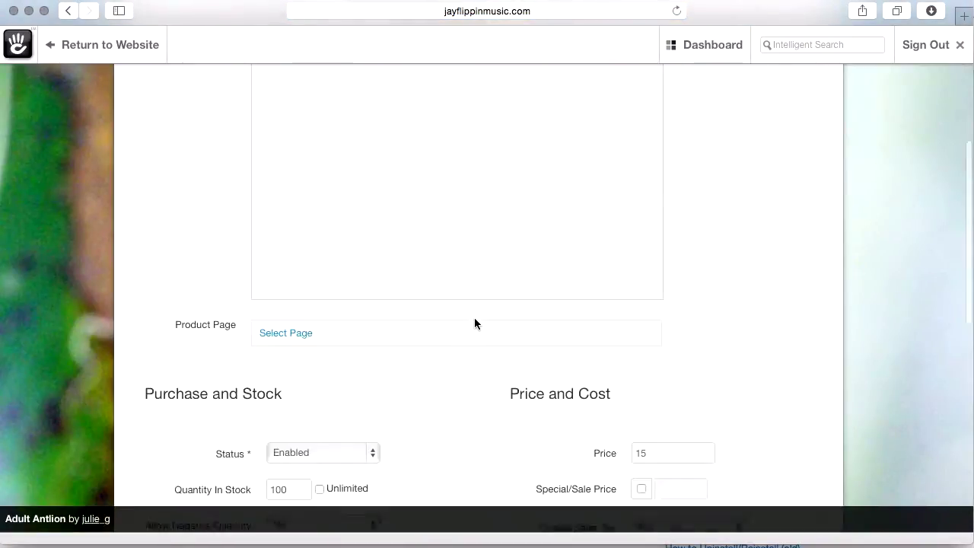
pyautogui.scroll(10, 474, 324)
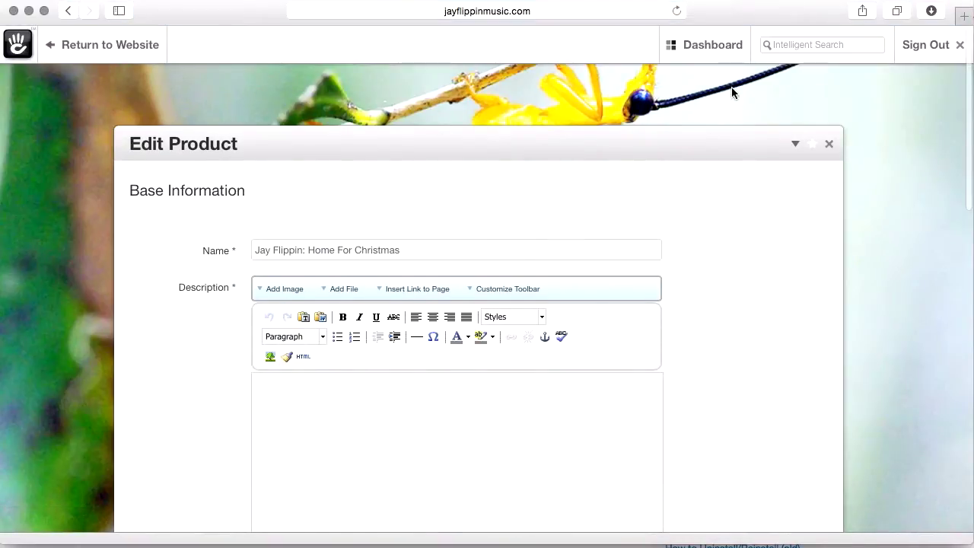
# Visit the Buy Music page from the full sitemap and look over the CDs offered on it.
pyautogui.moveTo(709, 61)
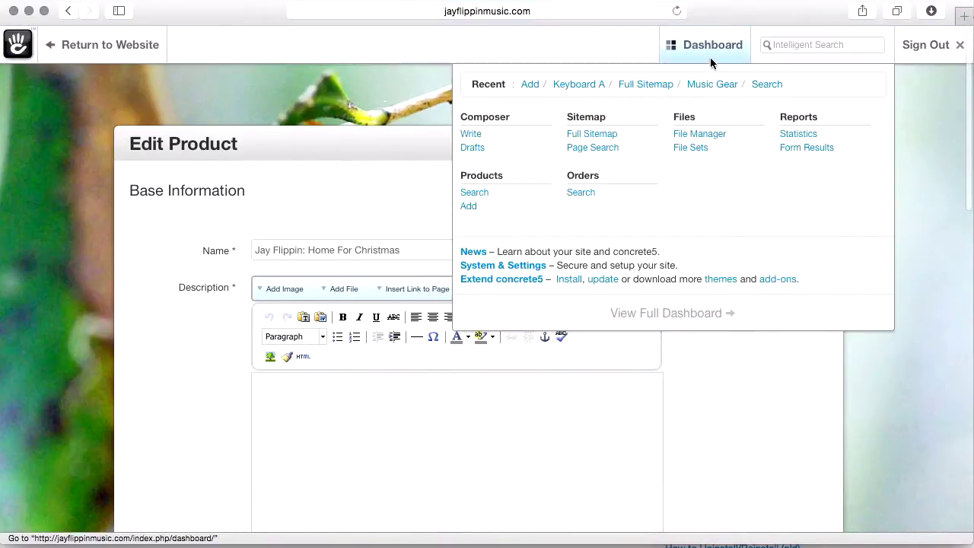
pyautogui.click(611, 135)
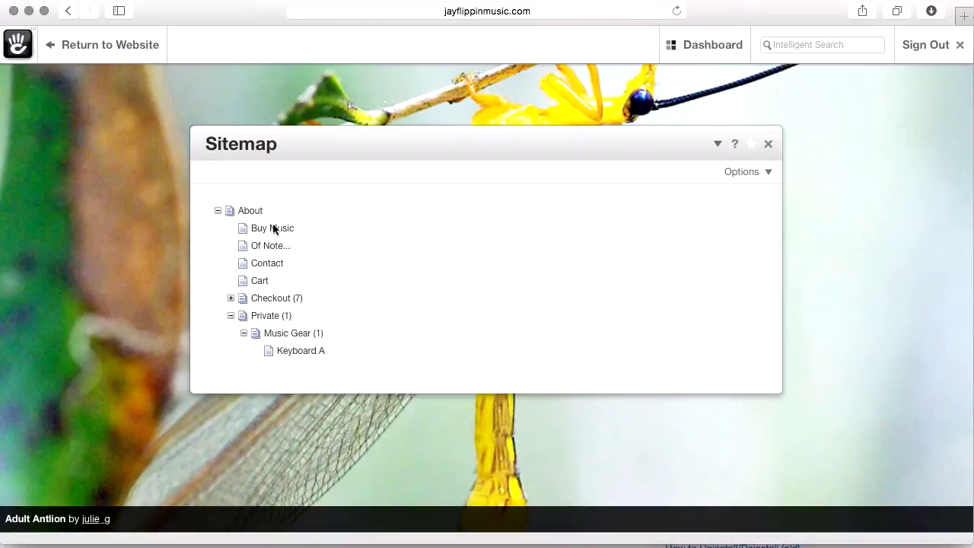
pyautogui.click(256, 227)
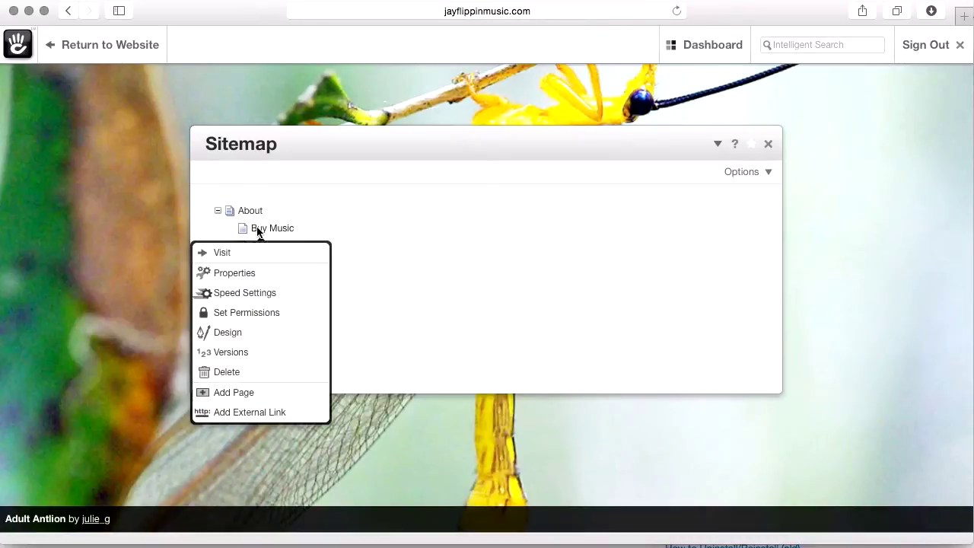
pyautogui.click(256, 249)
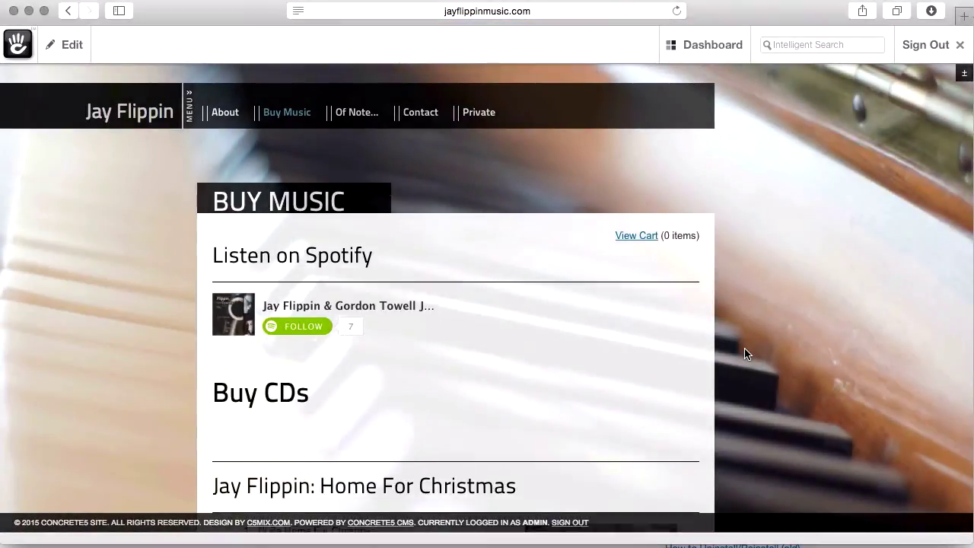
pyautogui.scroll(-15, 747, 354)
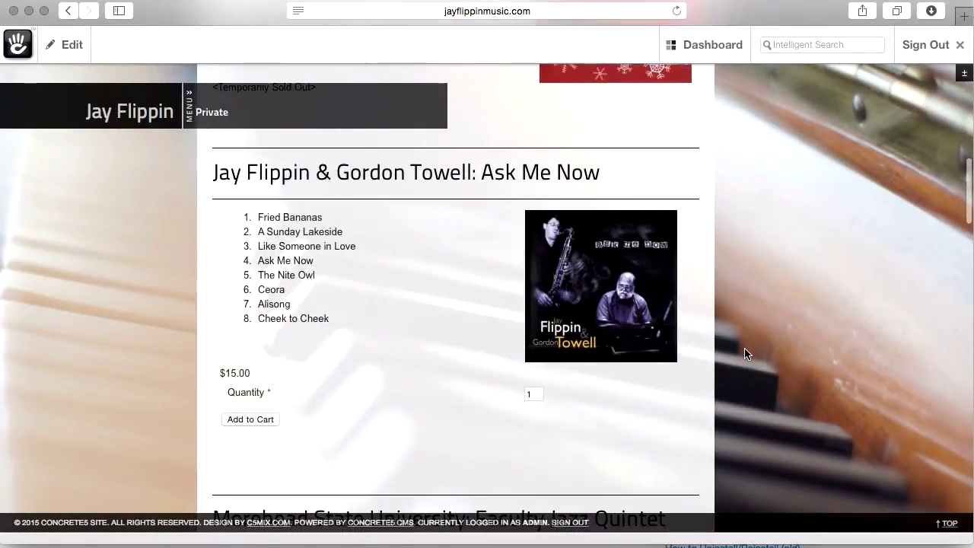
pyautogui.scroll(-8, 746, 354)
pyautogui.scroll(18, 746, 354)
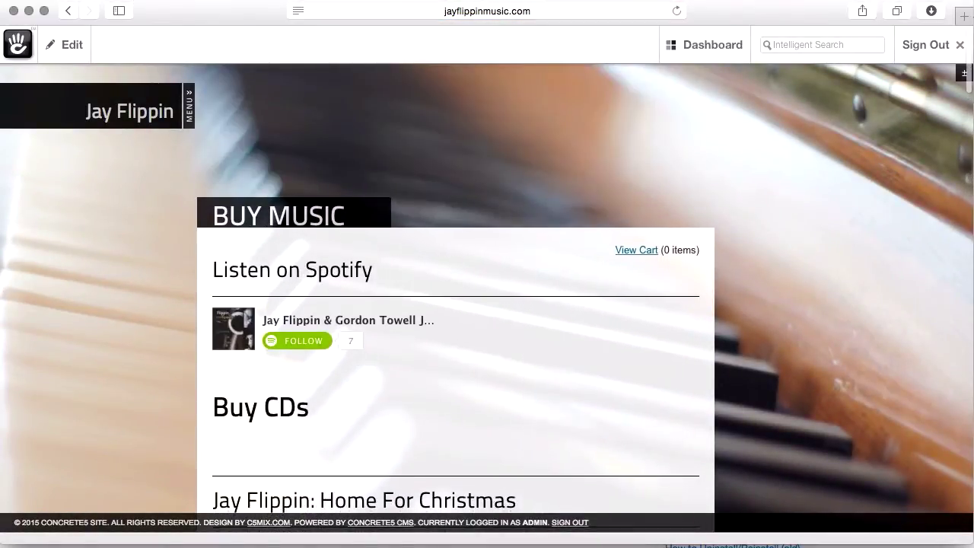
# Put the Buy Music page in edit mode and examine the content block of the "Home For Christmas" CD, then close its editor.
pyautogui.click(69, 46)
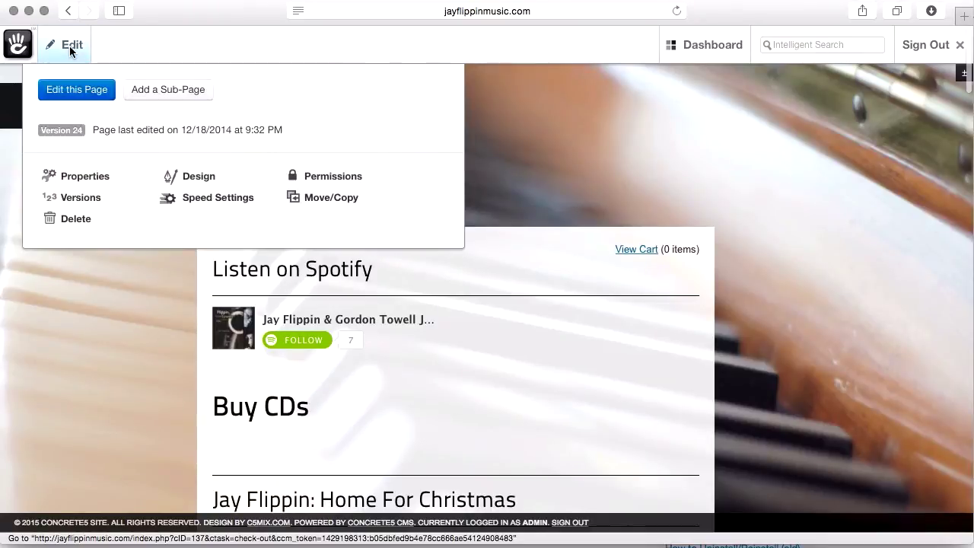
pyautogui.click(99, 88)
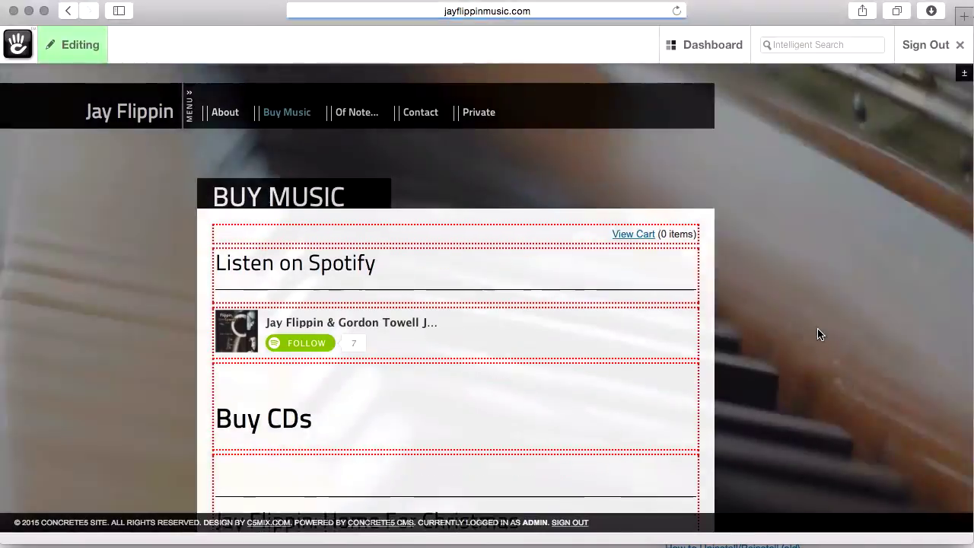
pyautogui.scroll(-10, 818, 333)
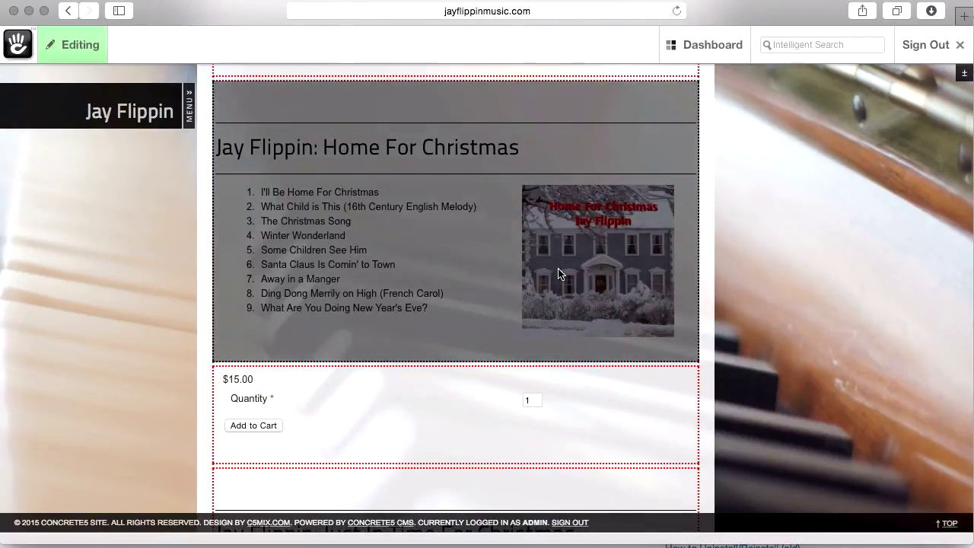
pyautogui.click(479, 248)
pyautogui.click(459, 267)
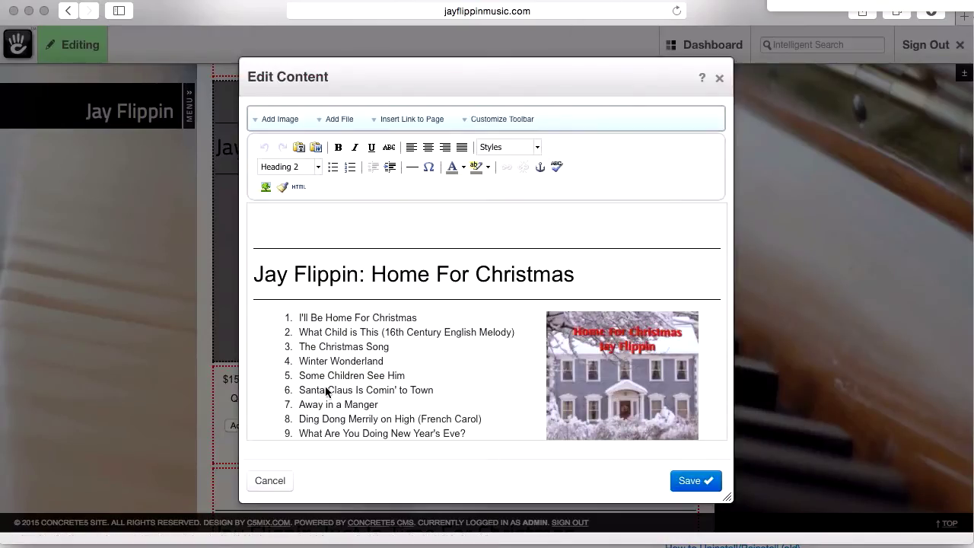
pyautogui.scroll(-2, 332, 403)
pyautogui.scroll(2, 333, 407)
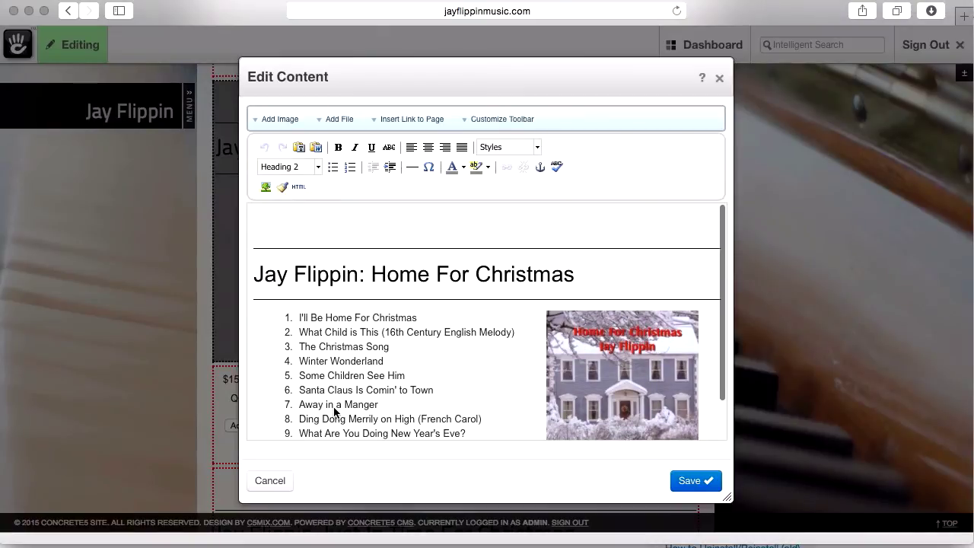
pyautogui.scroll(-2, 333, 407)
pyautogui.scroll(1, 334, 407)
pyautogui.scroll(2, 333, 407)
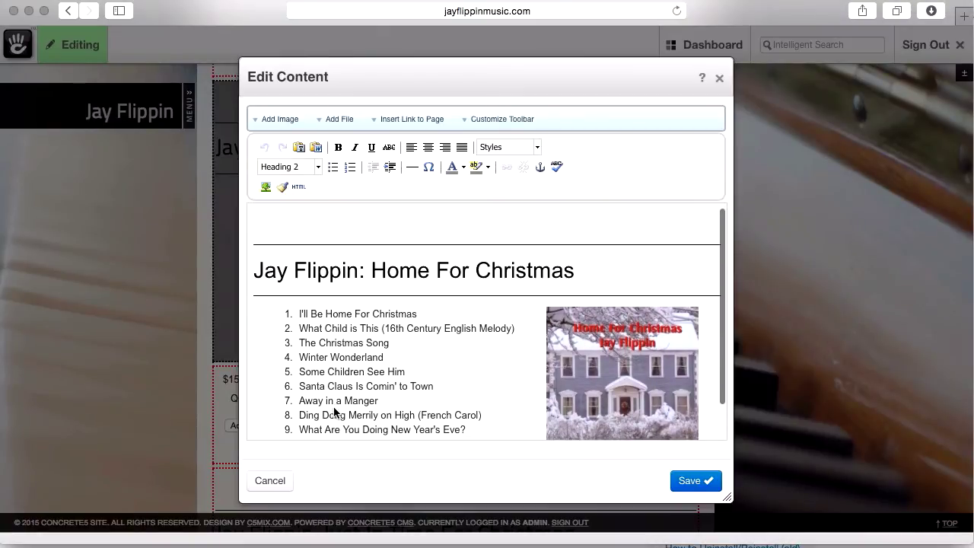
pyautogui.scroll(-3, 333, 406)
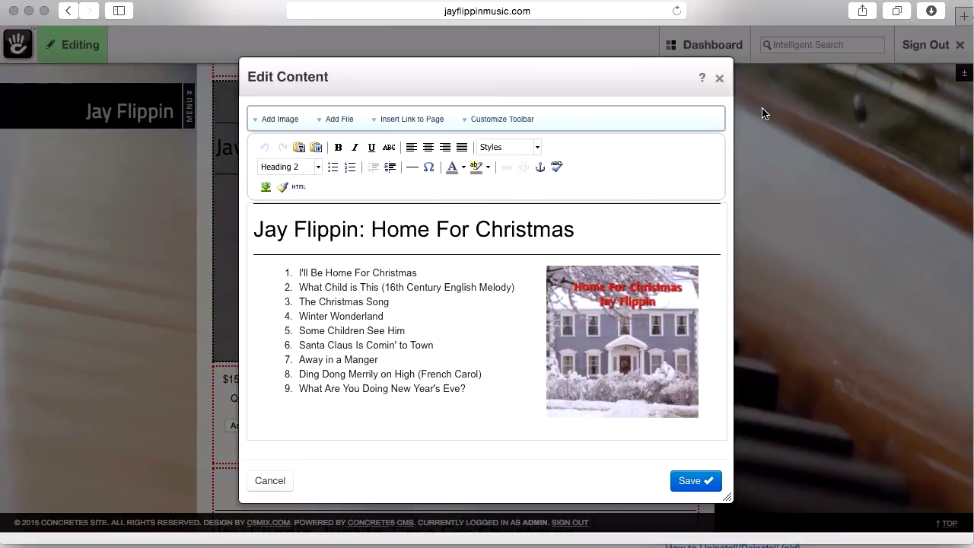
pyautogui.click(719, 77)
# Examine the product block settings under "Home For Christmas" for displayed properties, inventory, cart and image options, and cancel without saving.
pyautogui.click(383, 404)
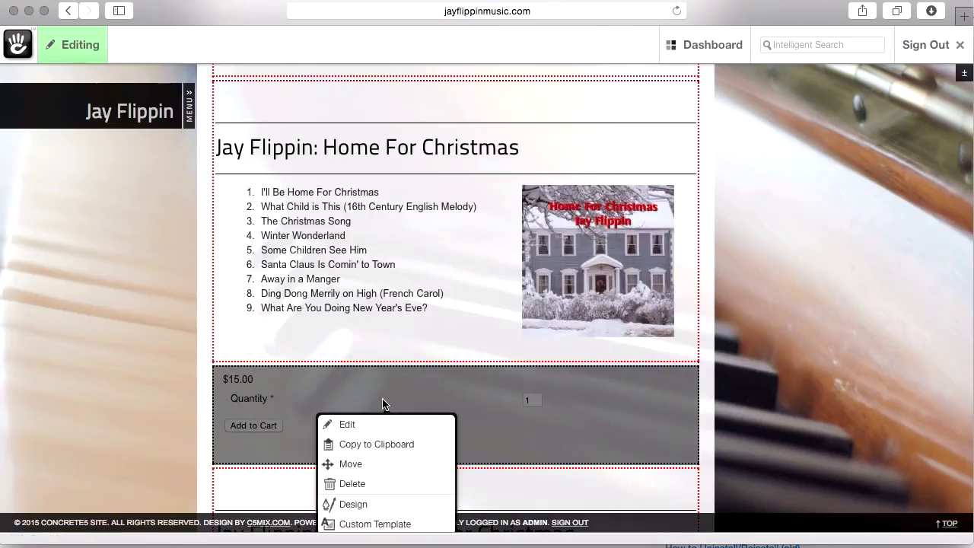
pyautogui.click(382, 424)
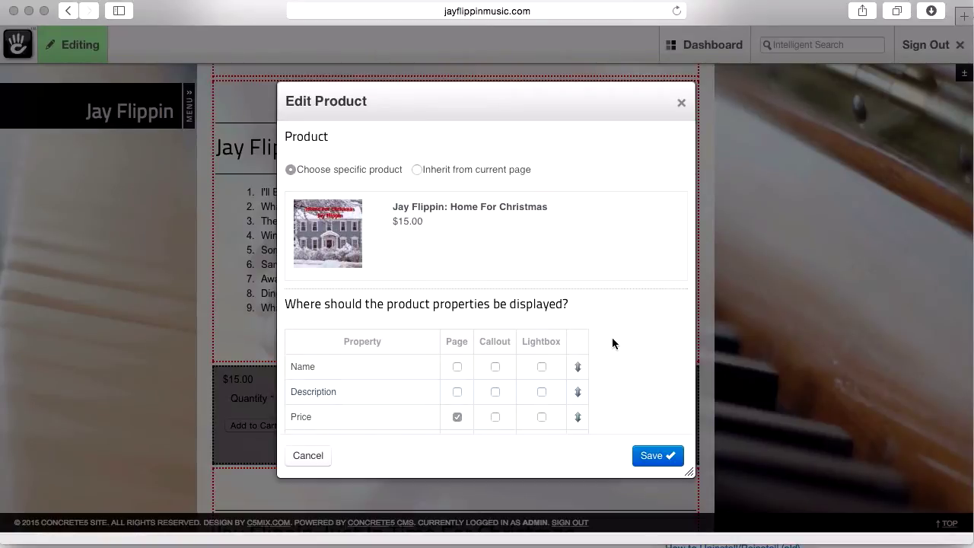
pyautogui.scroll(-5, 611, 337)
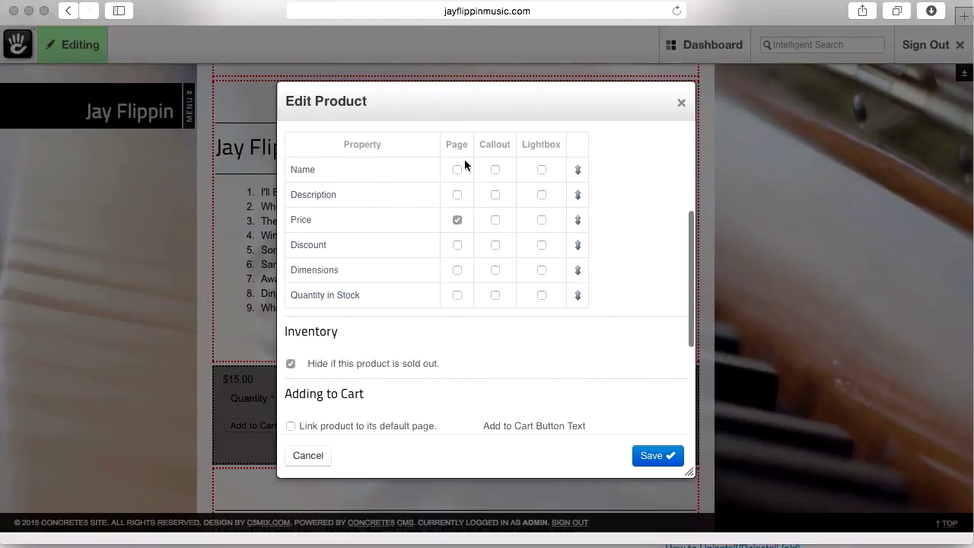
pyautogui.scroll(-2, 581, 329)
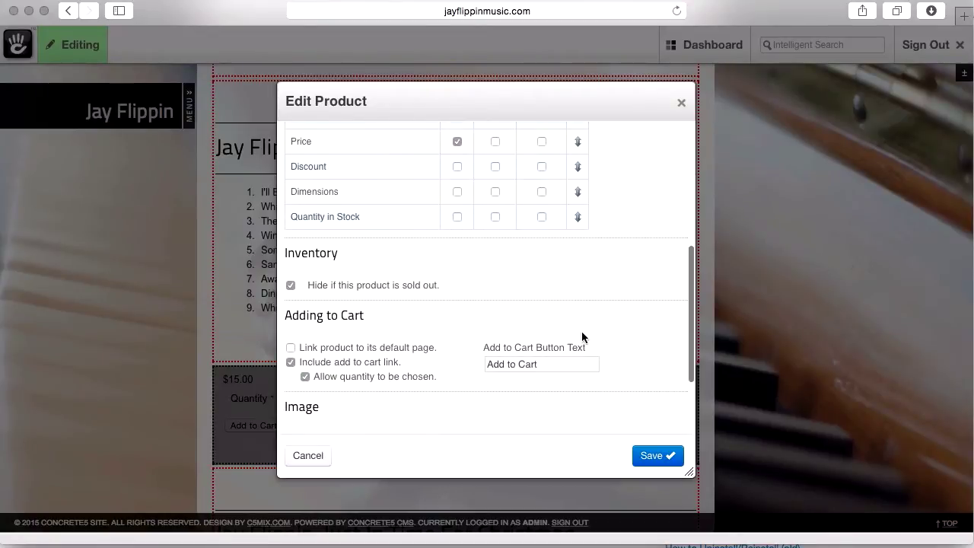
pyautogui.scroll(-3, 464, 377)
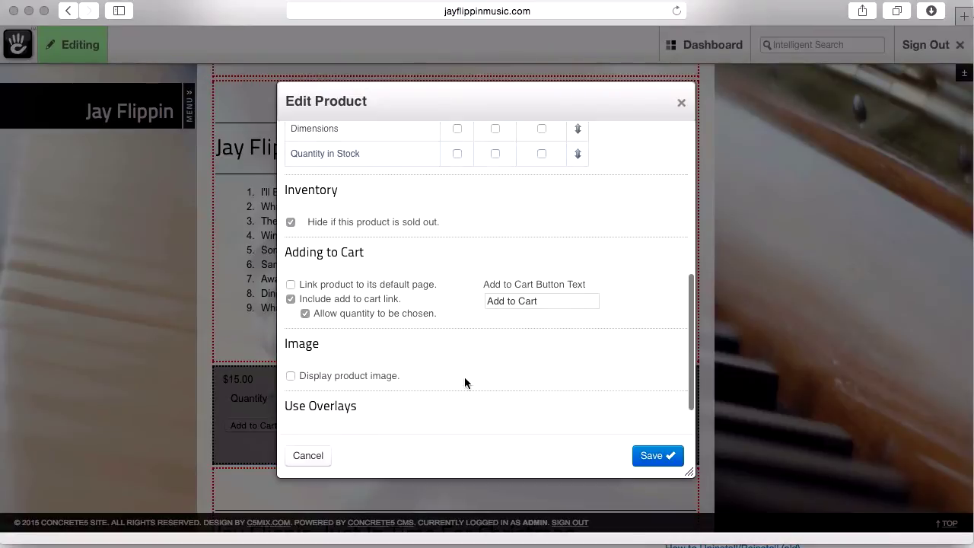
pyautogui.click(308, 455)
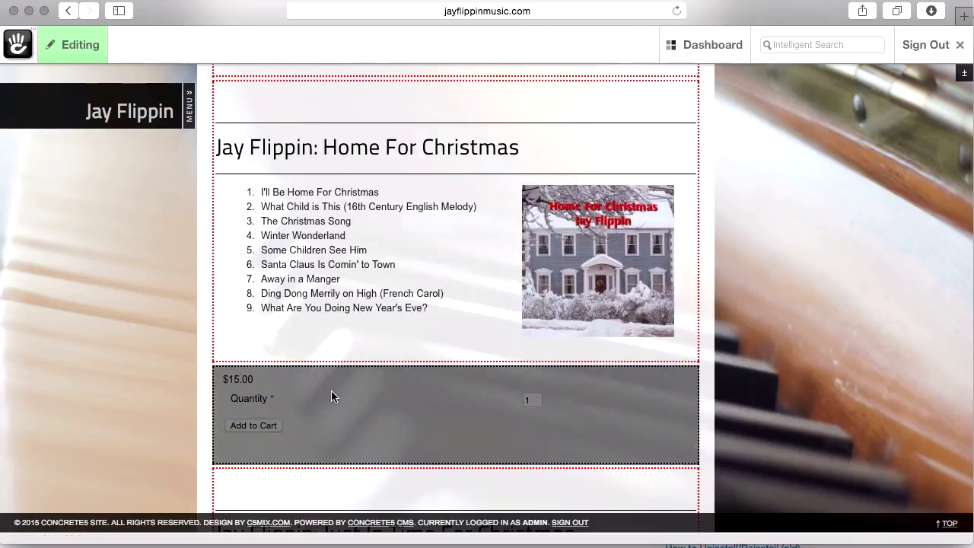
# Look over the content and product blocks of the other CDs on the Buy Music page and exit edit mode.
pyautogui.scroll(-10, 331, 390)
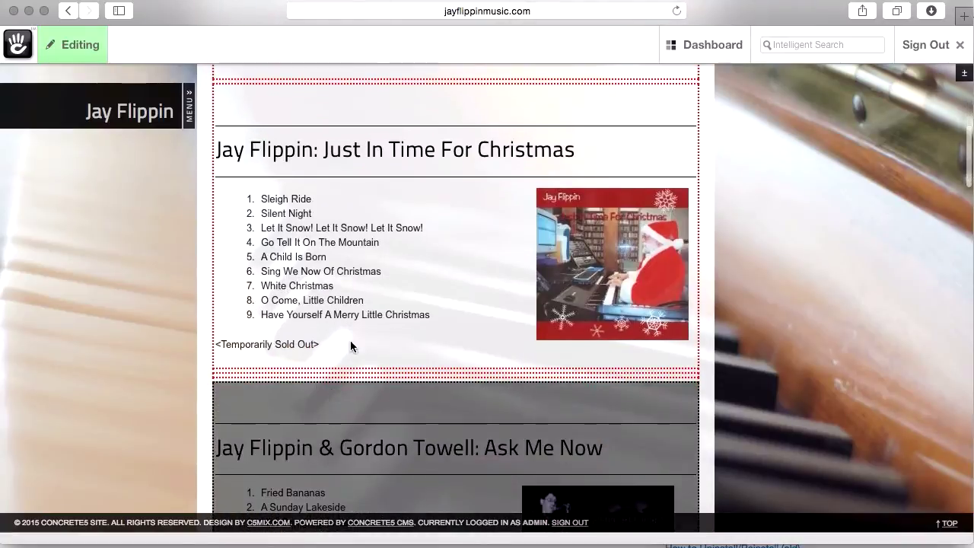
pyautogui.scroll(-6, 390, 271)
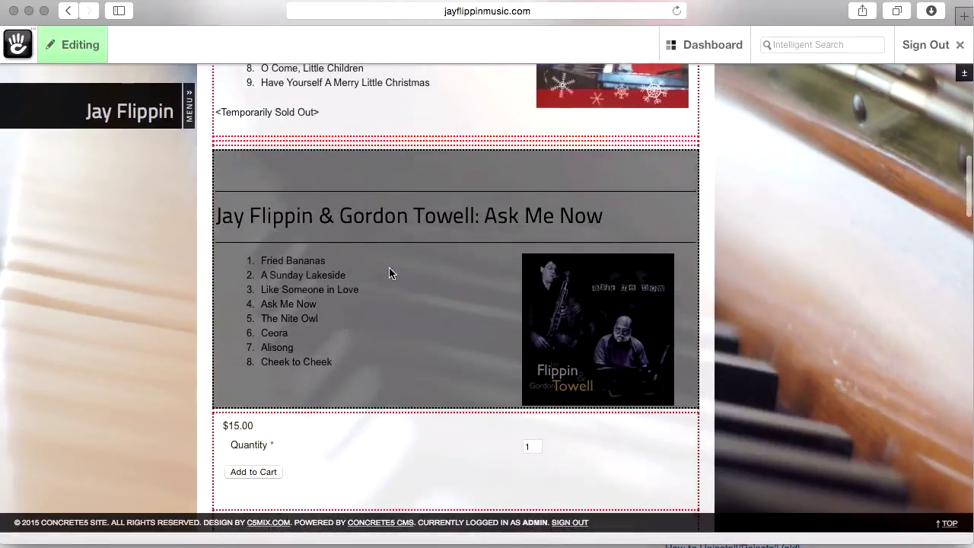
pyautogui.scroll(-4, 389, 273)
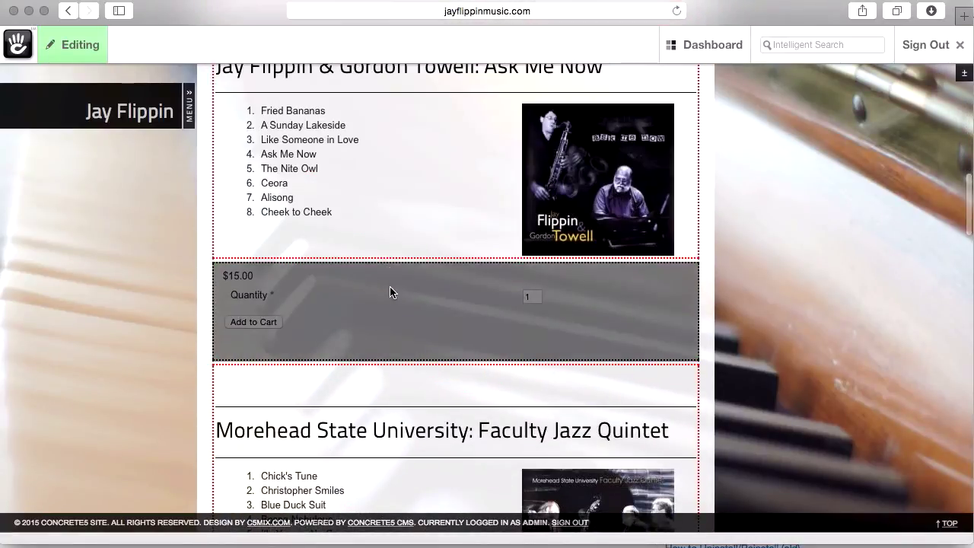
pyautogui.scroll(6, 389, 287)
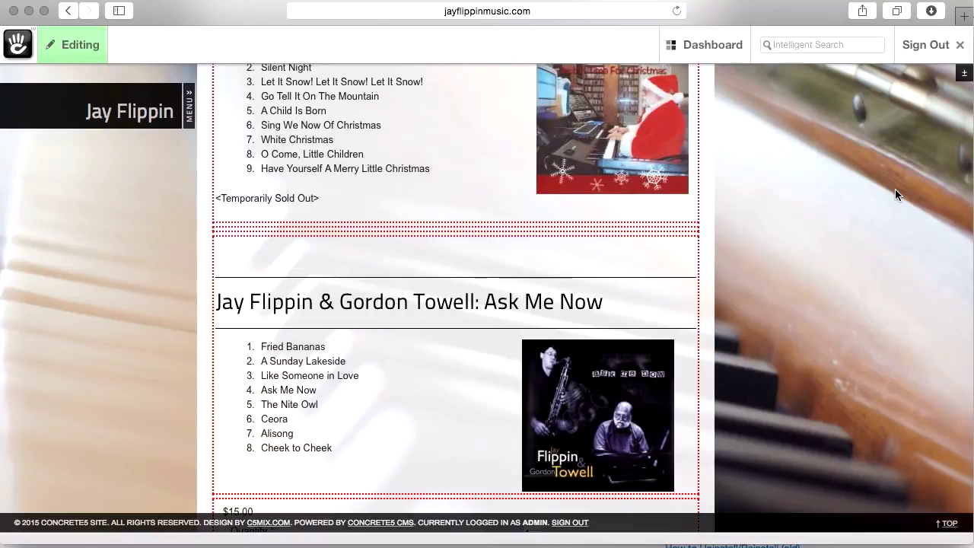
pyautogui.click(71, 47)
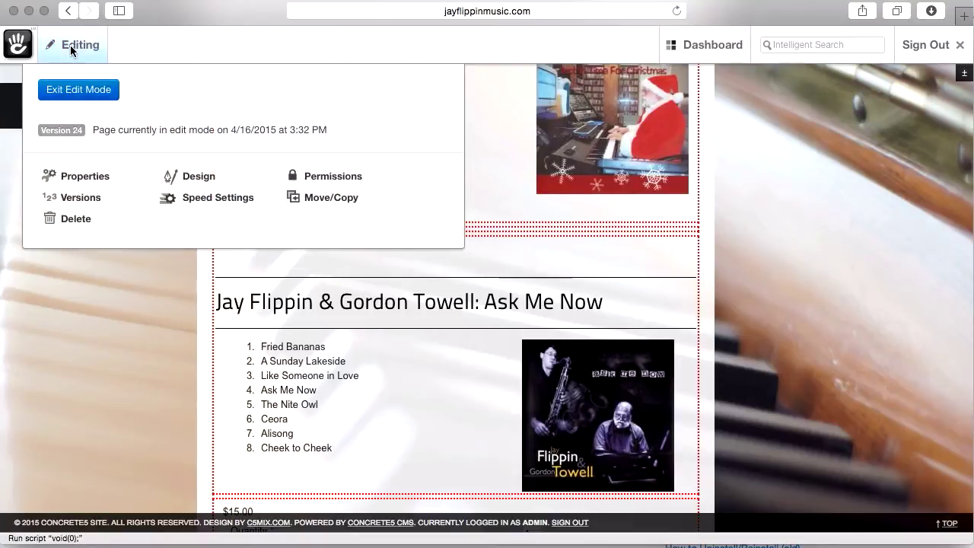
pyautogui.click(100, 90)
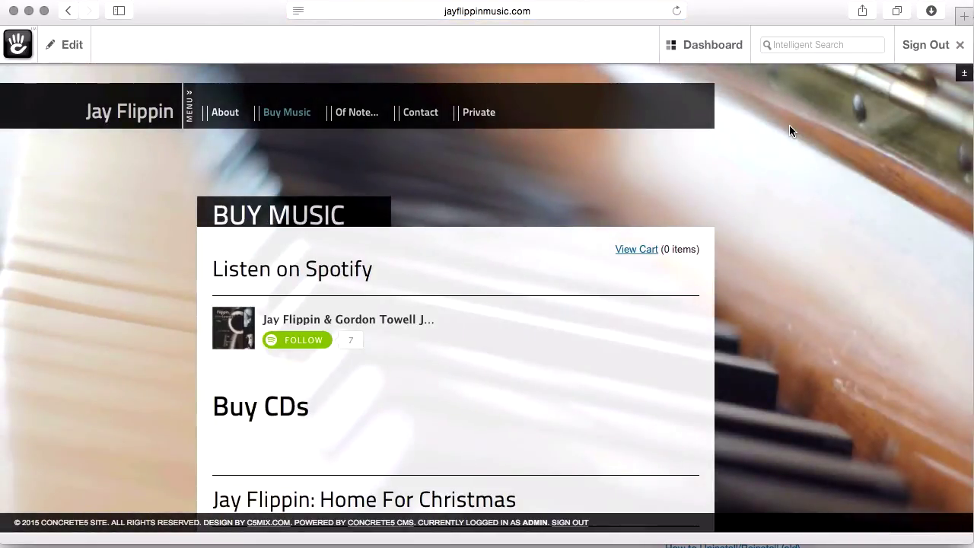
# Start a new product from the dashboard and name it "Keyboard B".
pyautogui.click(719, 47)
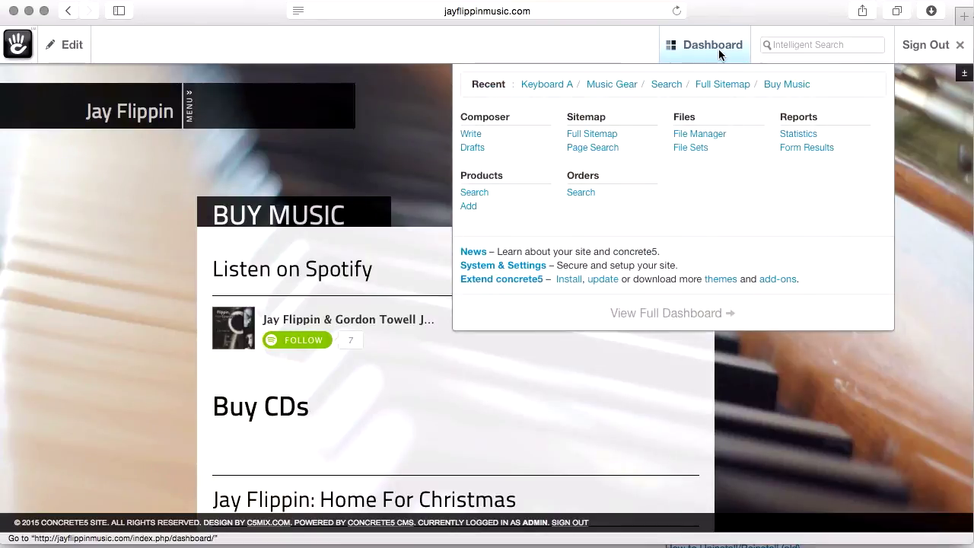
pyautogui.click(468, 206)
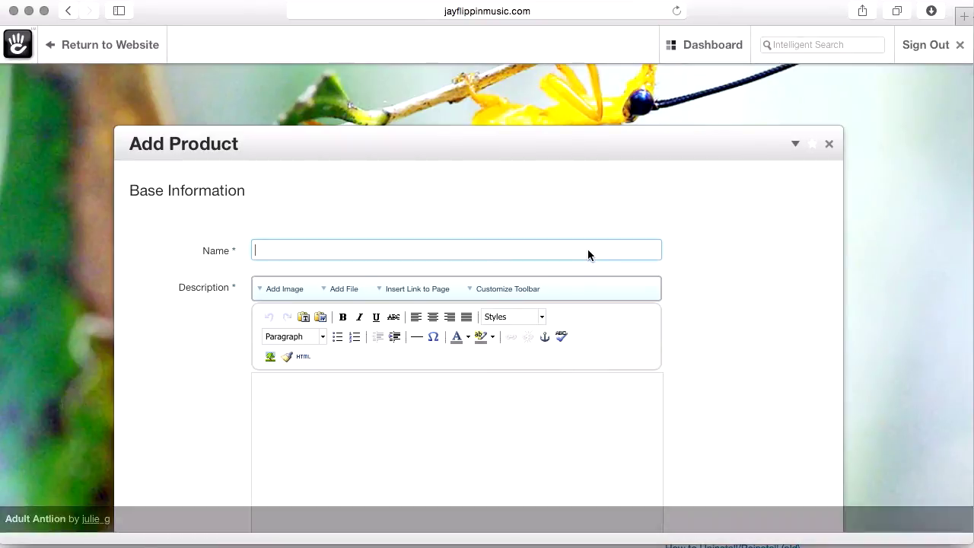
pyautogui.write('Keyboard B')
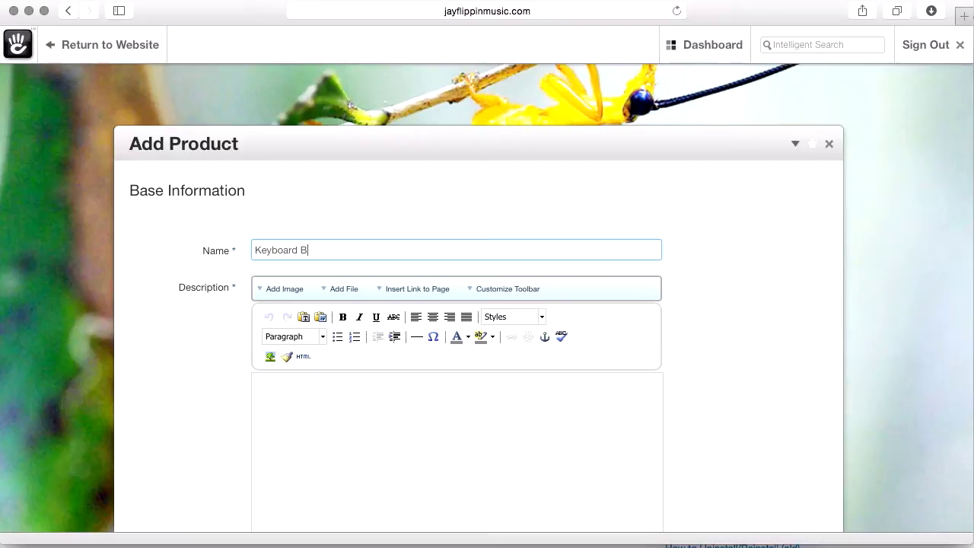
pyautogui.press('Tab')
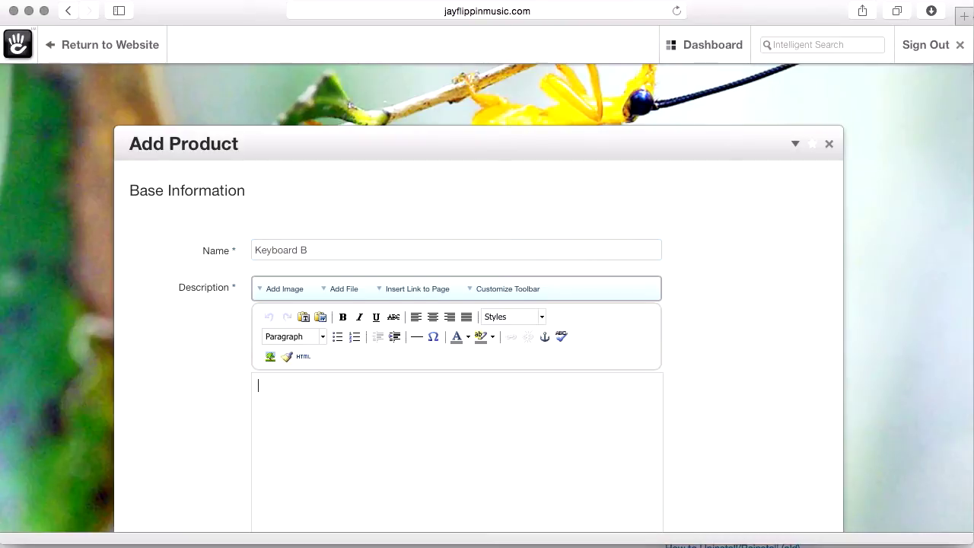
# Enter the description "Buttons and knobs!" for Keyboard B and set its status to Enabled.
pyautogui.write('Buttons and knobs!')
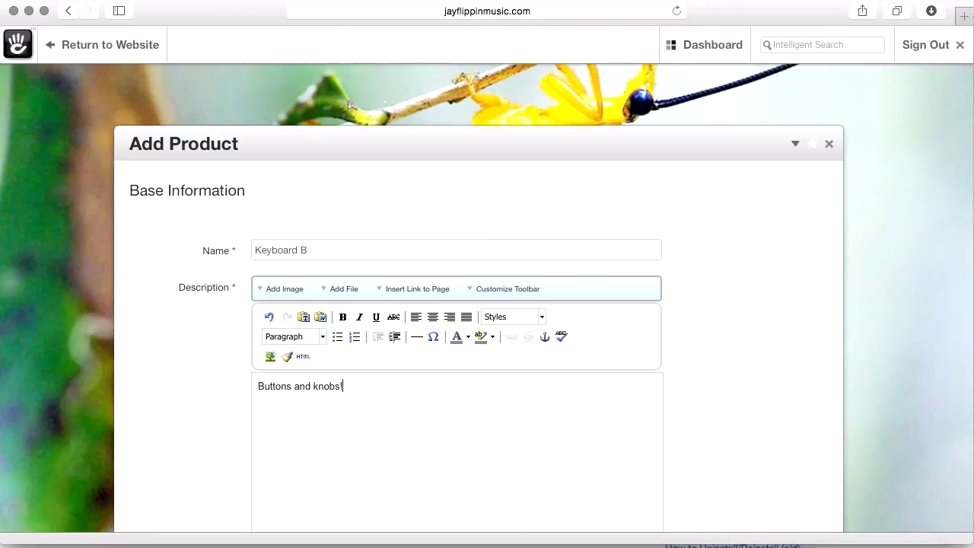
pyautogui.scroll(-10, 801, 343)
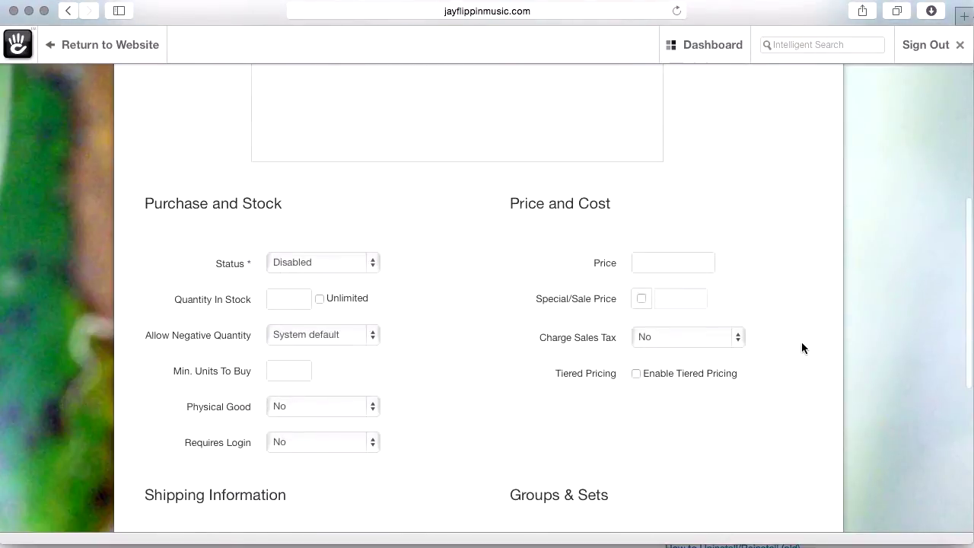
pyautogui.click(358, 264)
pyautogui.click(358, 253)
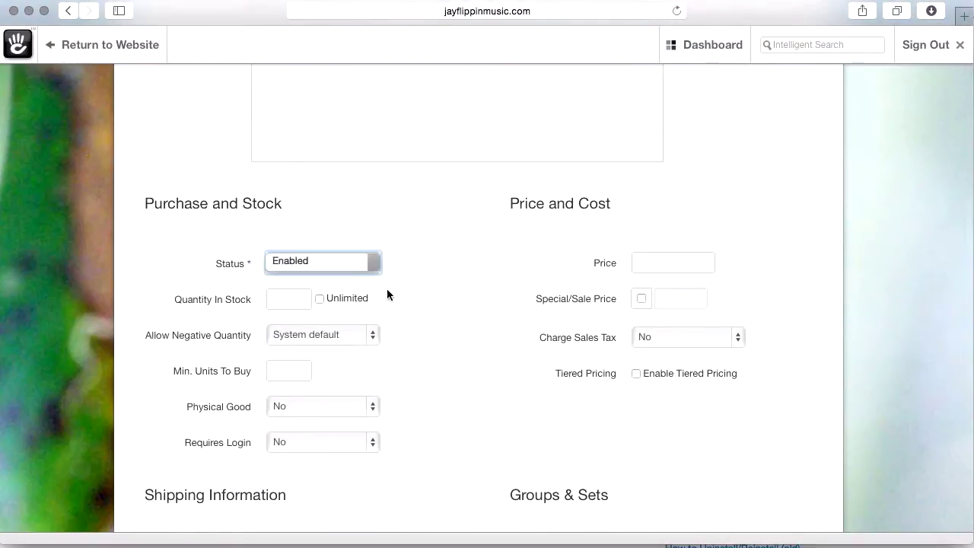
# Add the Keyboard B product and create its detail page under Music Gear.
pyautogui.scroll(-5, 452, 349)
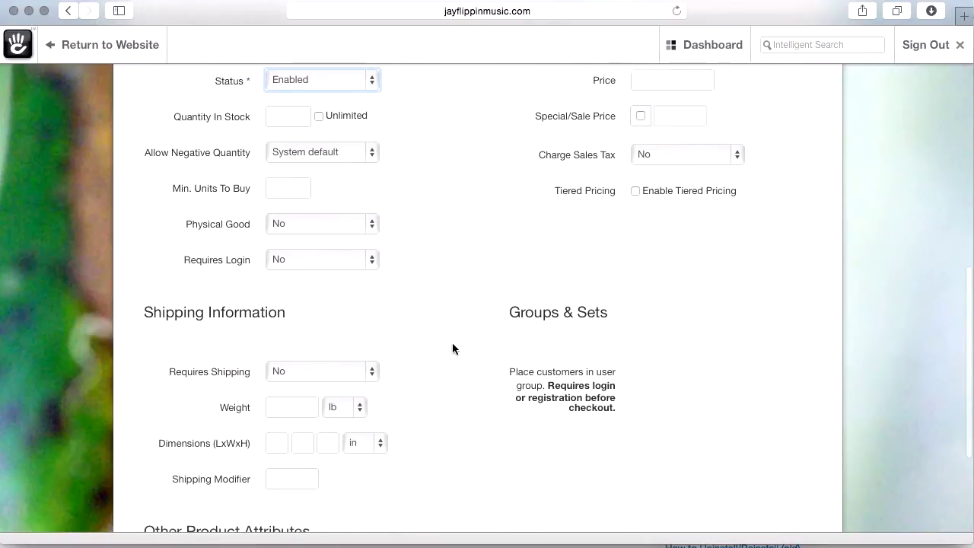
pyautogui.scroll(-4, 788, 393)
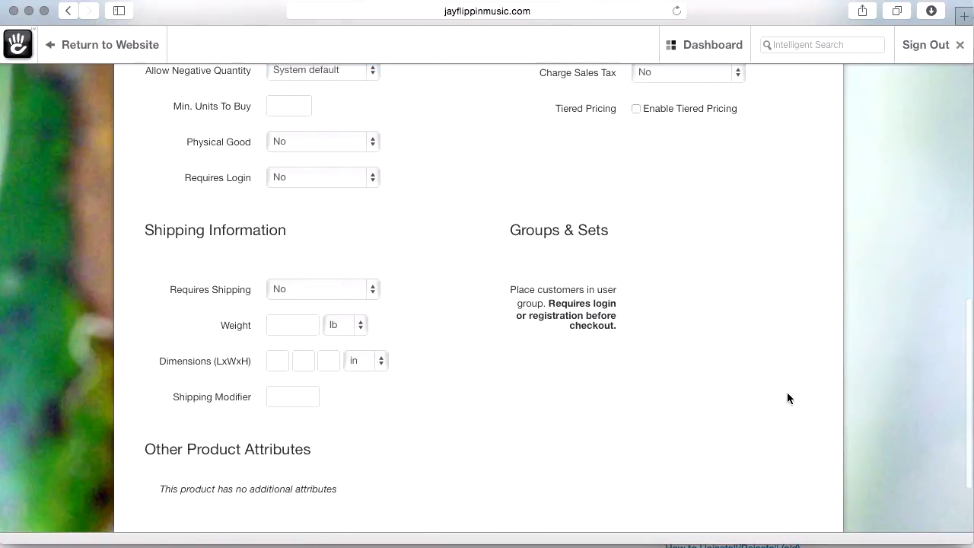
pyautogui.scroll(-1, 786, 391)
pyautogui.click(808, 447)
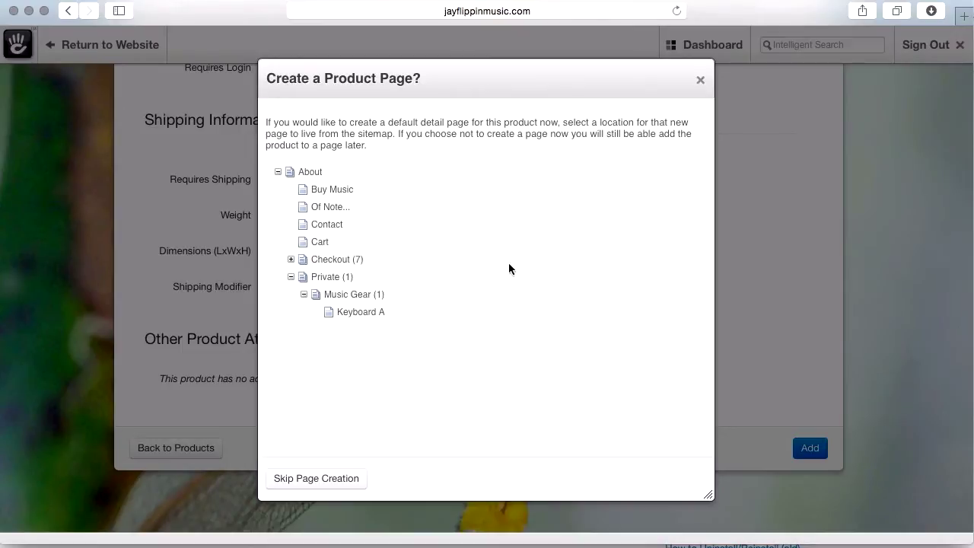
pyautogui.click(364, 297)
pyautogui.click(606, 336)
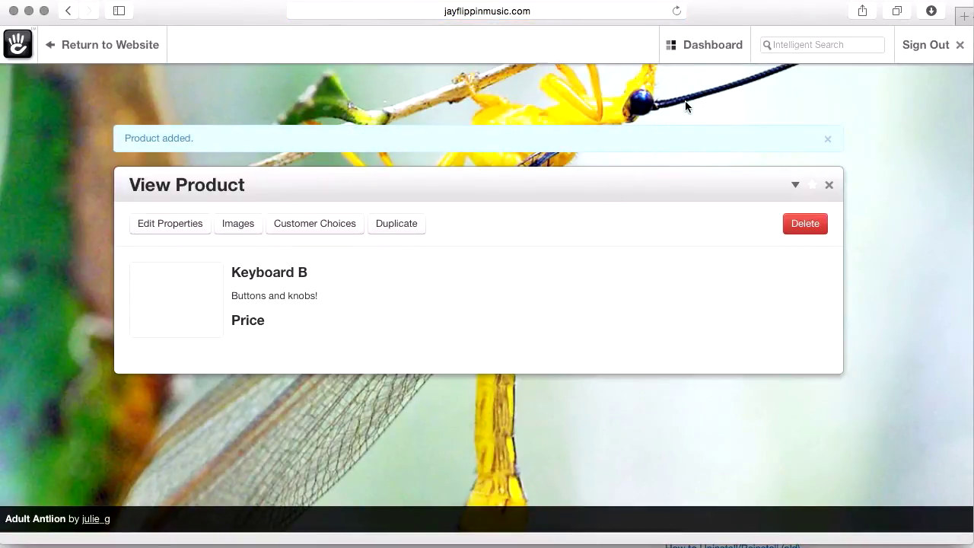
# Open the full sitemap and check the Music Gear page's design for its page type, closing it without saving.
pyautogui.moveTo(728, 42)
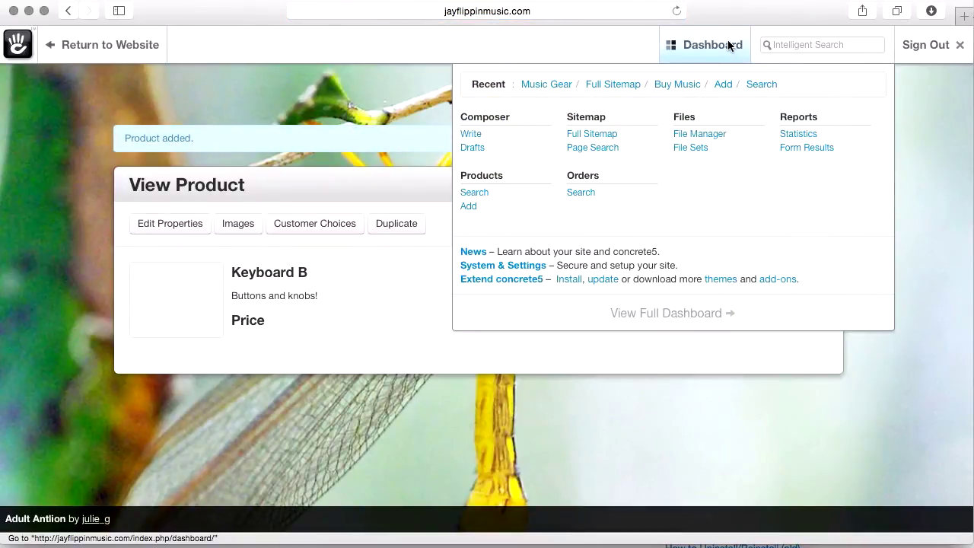
pyautogui.click(591, 134)
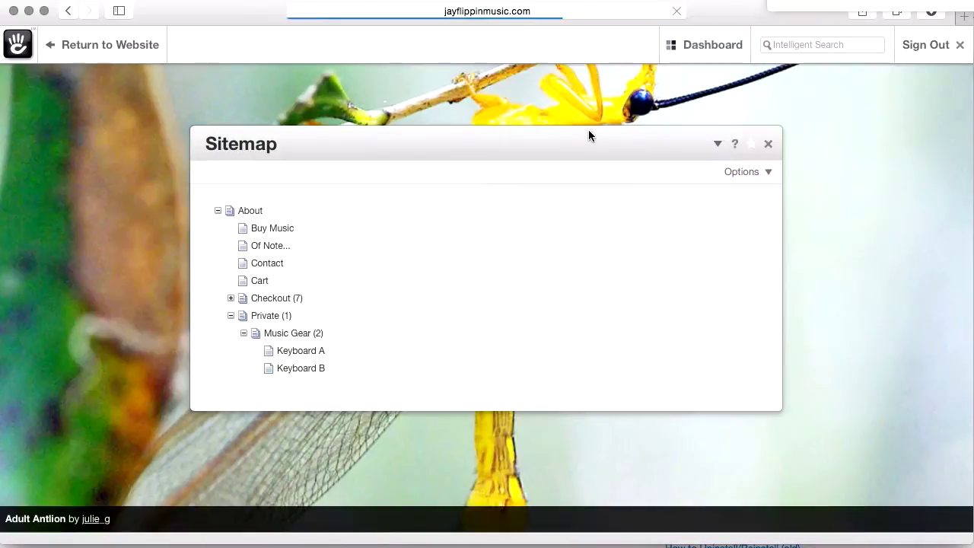
pyautogui.click(288, 332)
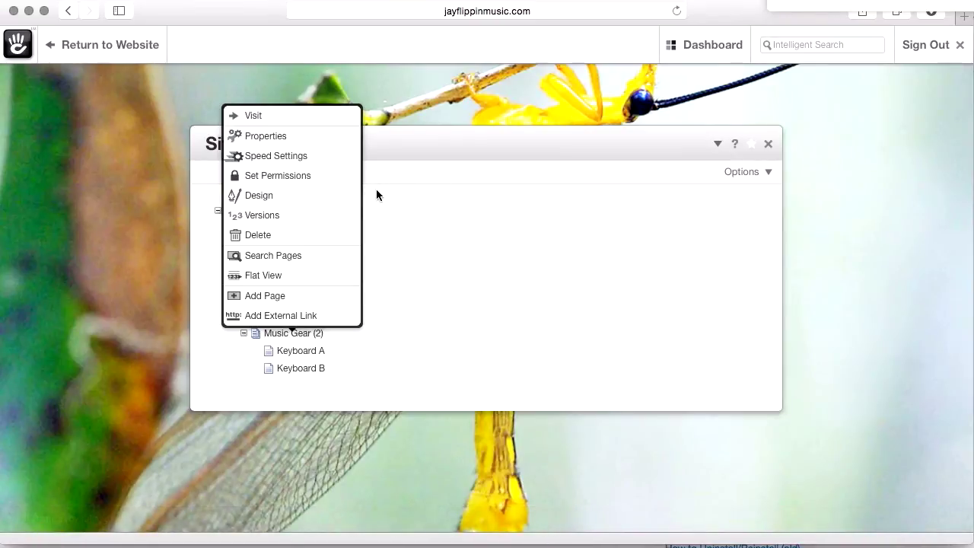
pyautogui.click(334, 197)
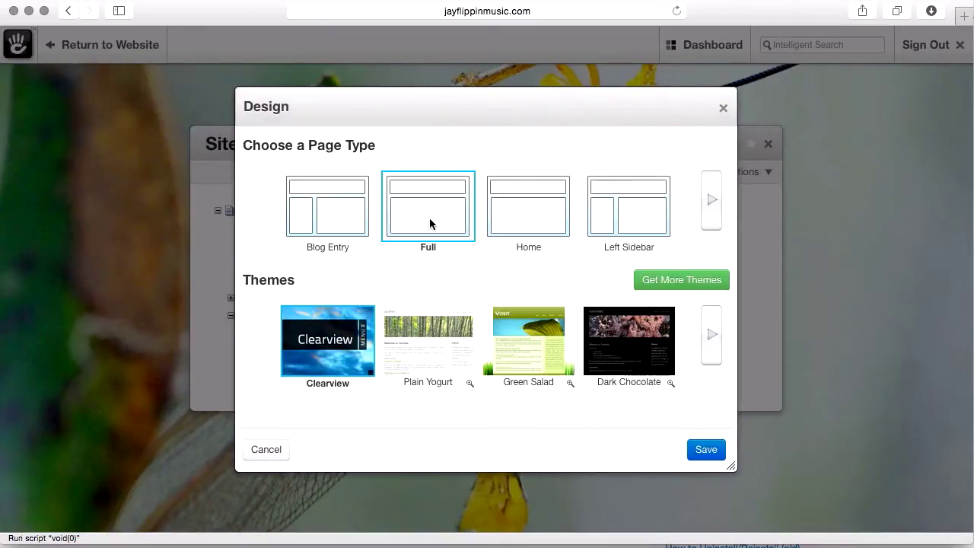
pyautogui.click(722, 107)
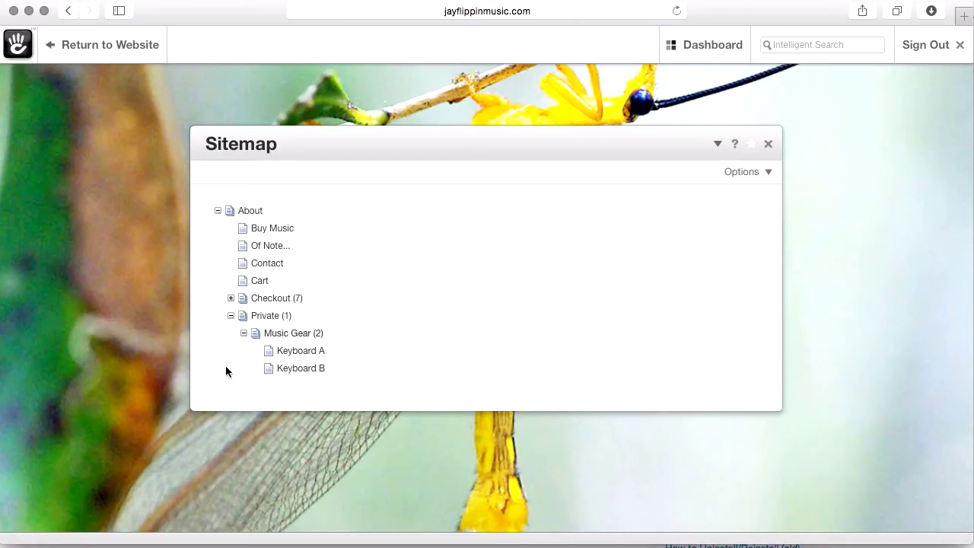
# Add a page of type Full named "Novelty Items" under the Private page in the sitemap.
pyautogui.click(271, 315)
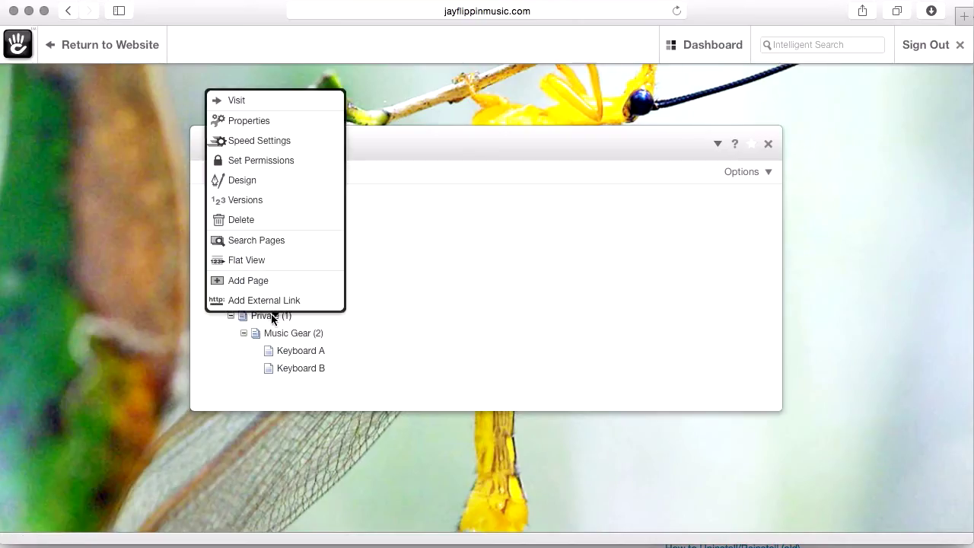
pyautogui.click(298, 280)
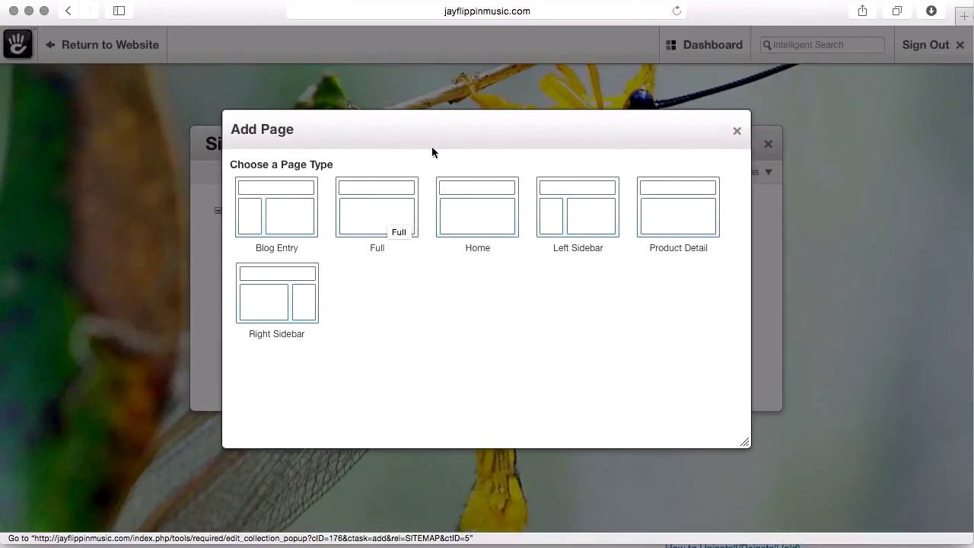
pyautogui.click(372, 201)
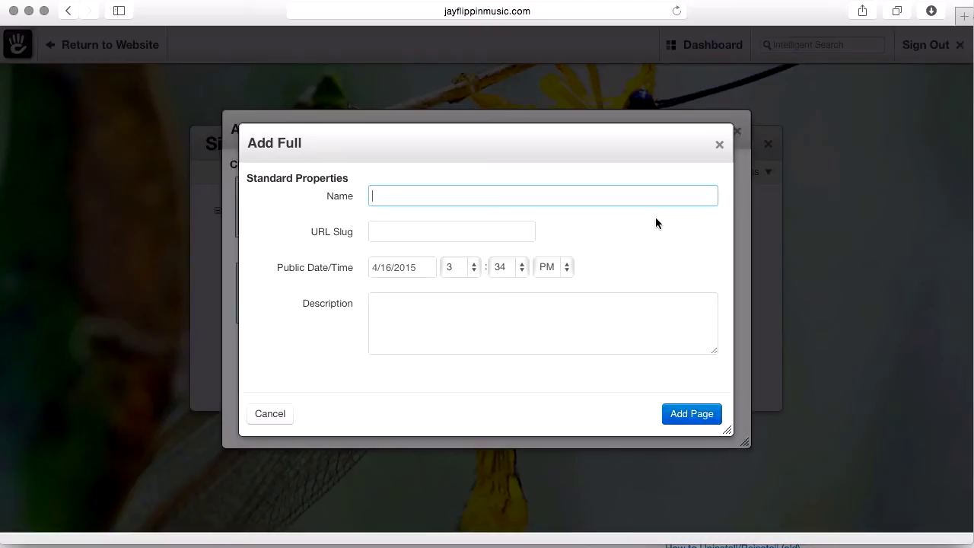
pyautogui.write('Novelty Items')
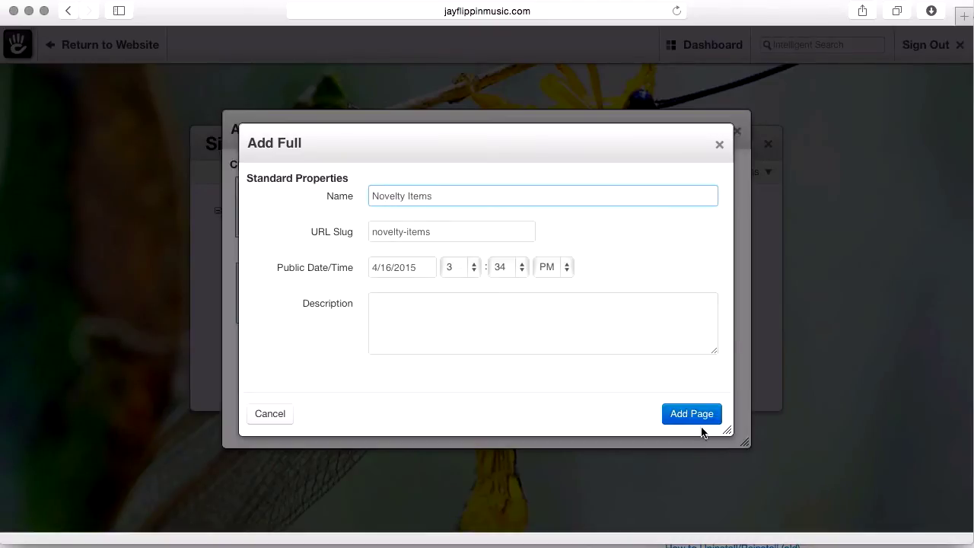
pyautogui.click(689, 419)
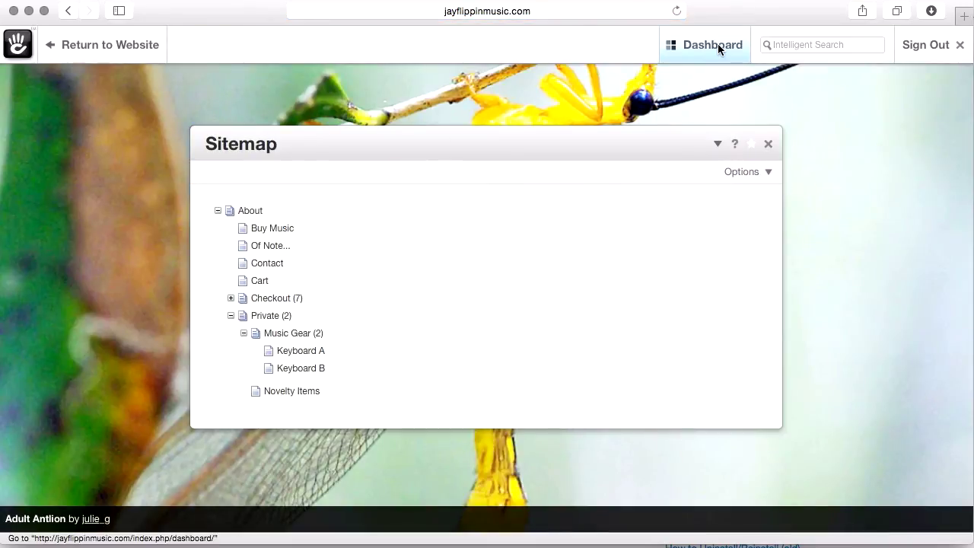
# Start a new product from the dashboard and name it "Musical Note Tie", leaving the description empty.
pyautogui.moveTo(718, 43)
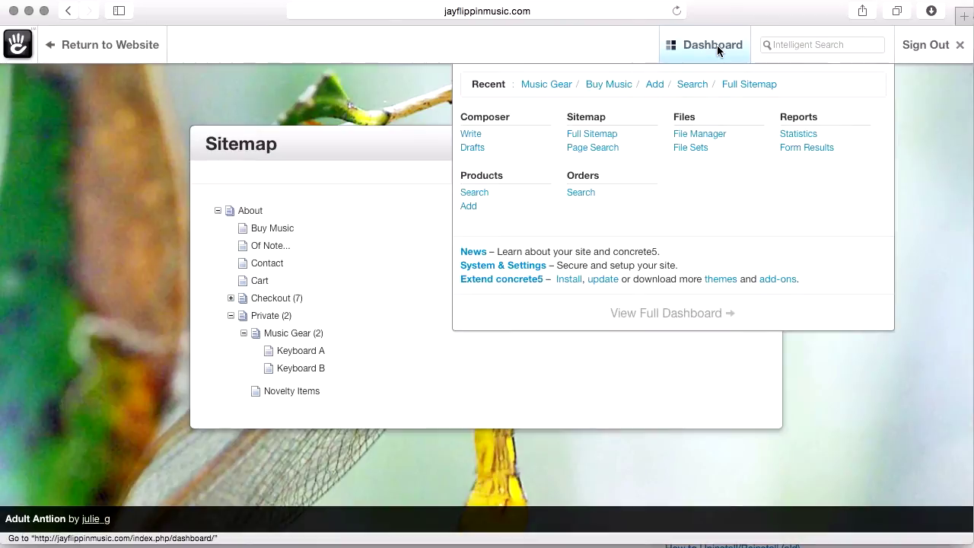
pyautogui.click(470, 204)
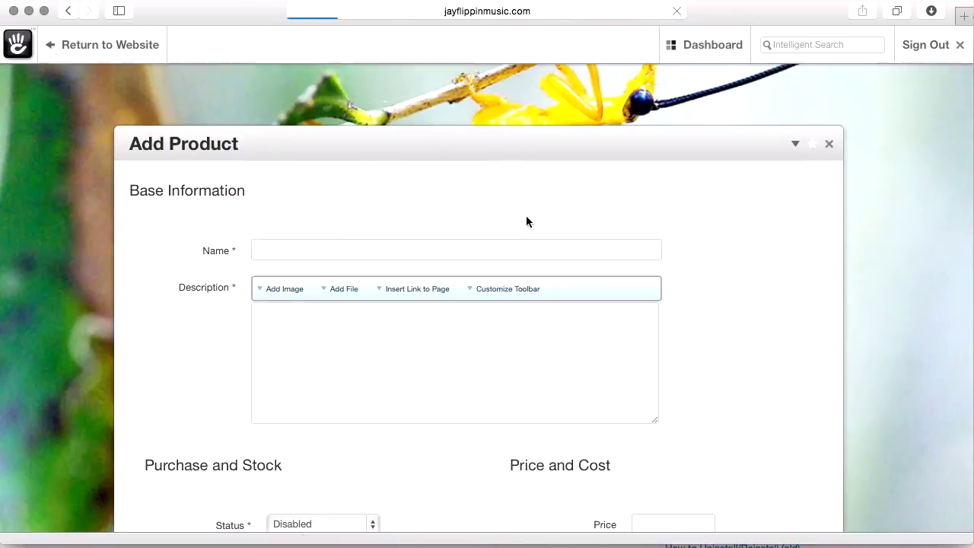
pyautogui.scroll(-3, 755, 263)
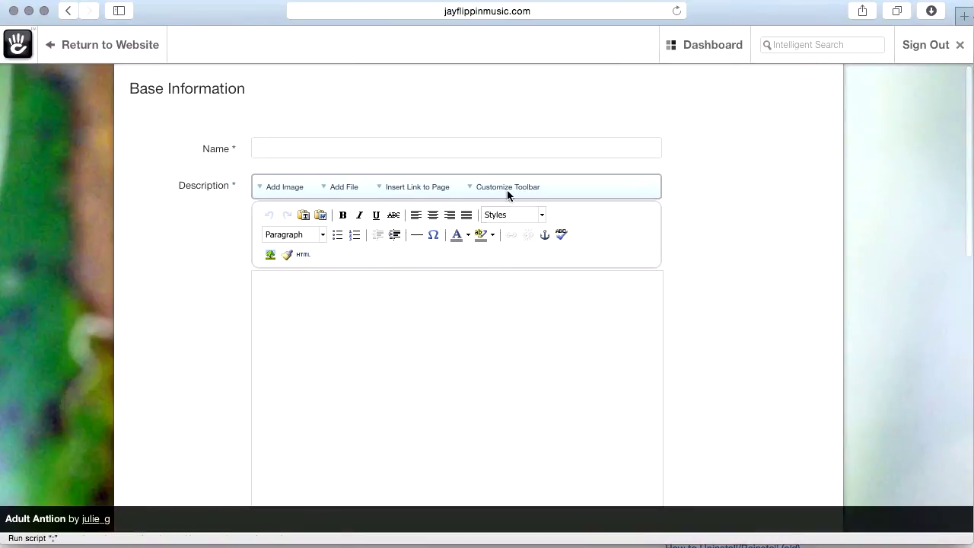
pyautogui.click(410, 151)
pyautogui.write('Musi')
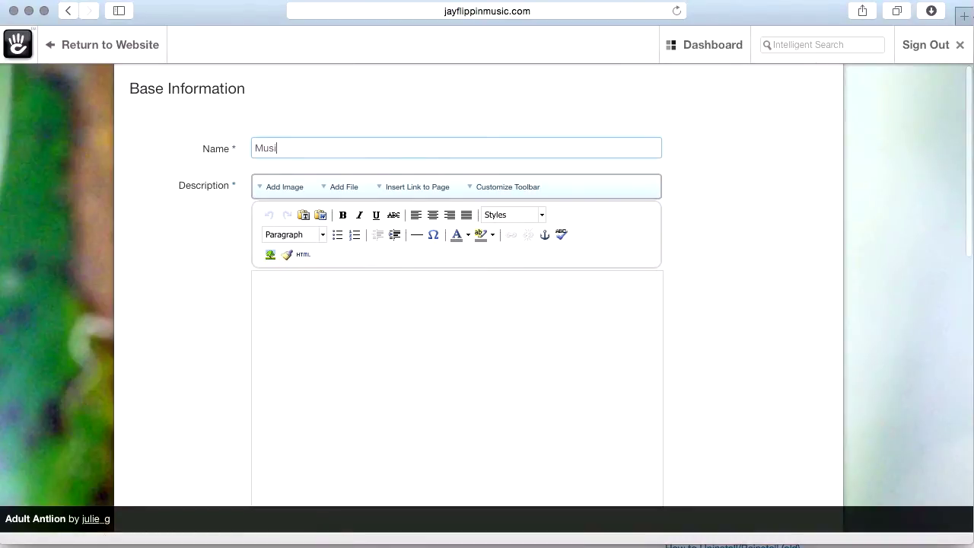
pyautogui.write('c al Note Tie')
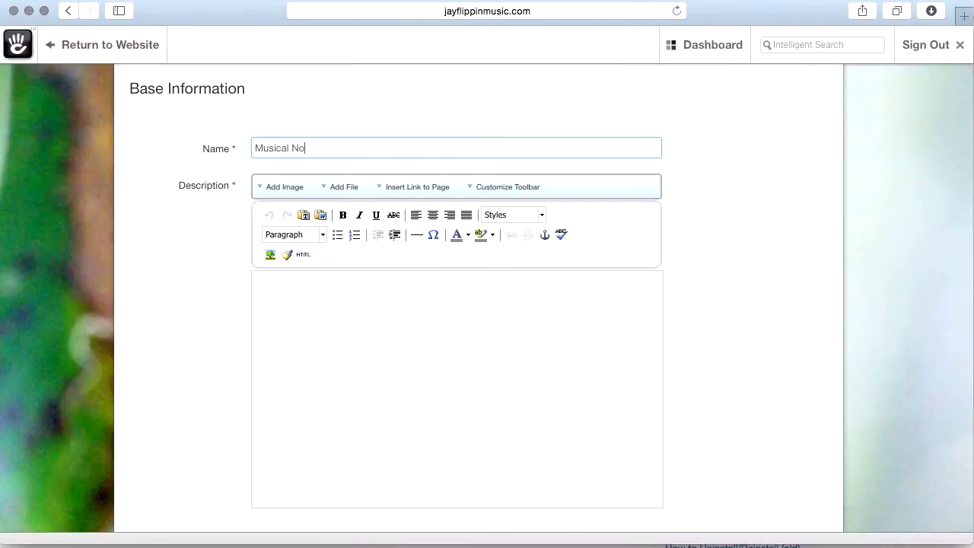
pyautogui.click(475, 408)
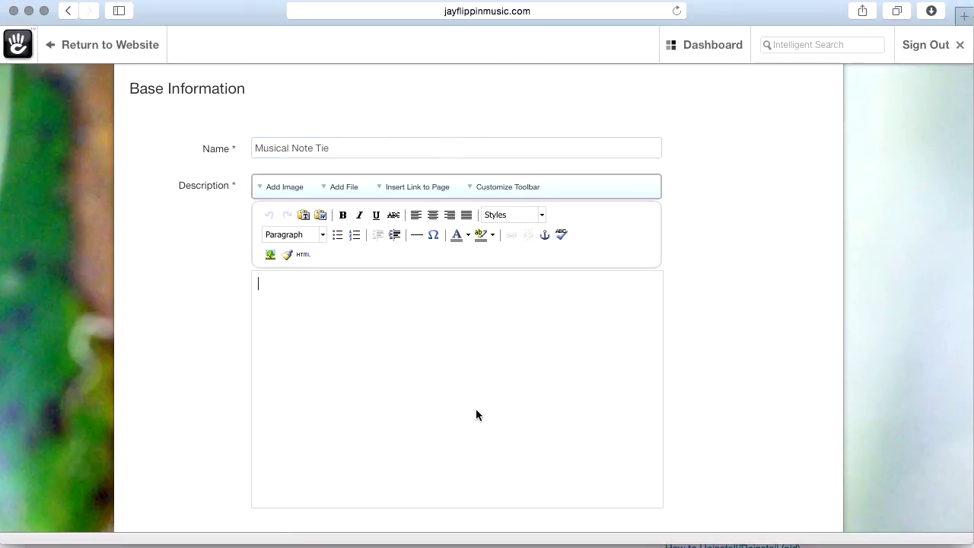
# Set the Musical Note Tie's status to Enabled and add the product with a detail page under Novelty Items.
pyautogui.scroll(-15, 476, 408)
pyautogui.scroll(5, 476, 414)
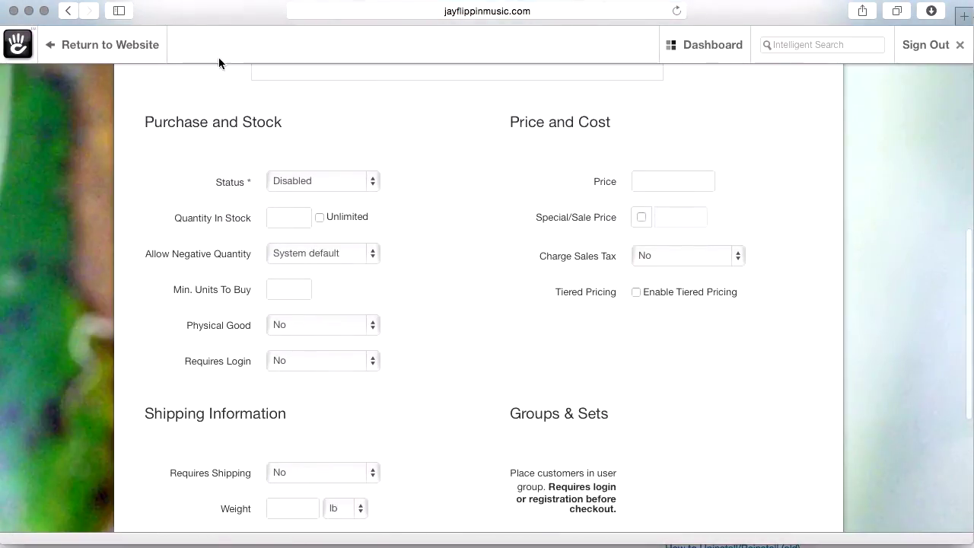
pyautogui.click(313, 181)
pyautogui.click(312, 174)
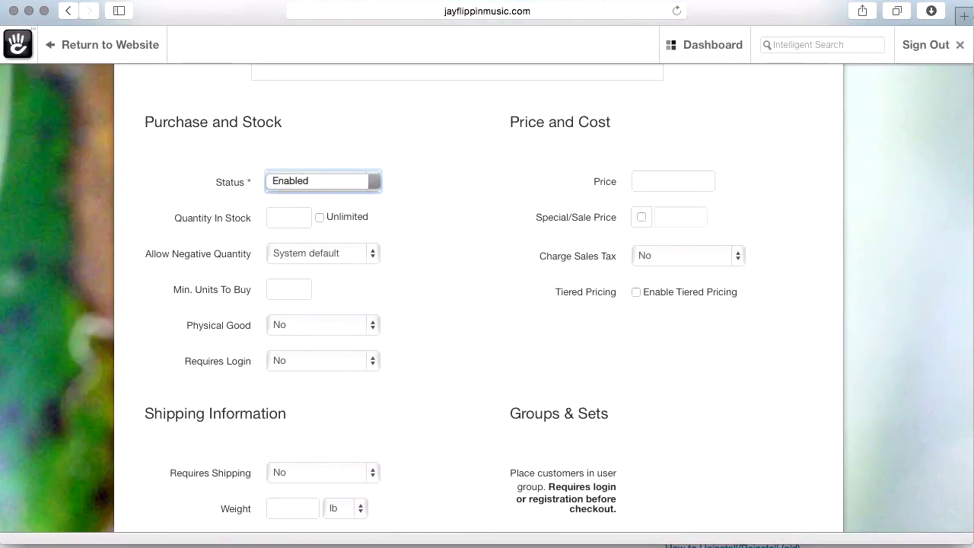
pyautogui.scroll(-5, 712, 395)
pyautogui.click(809, 447)
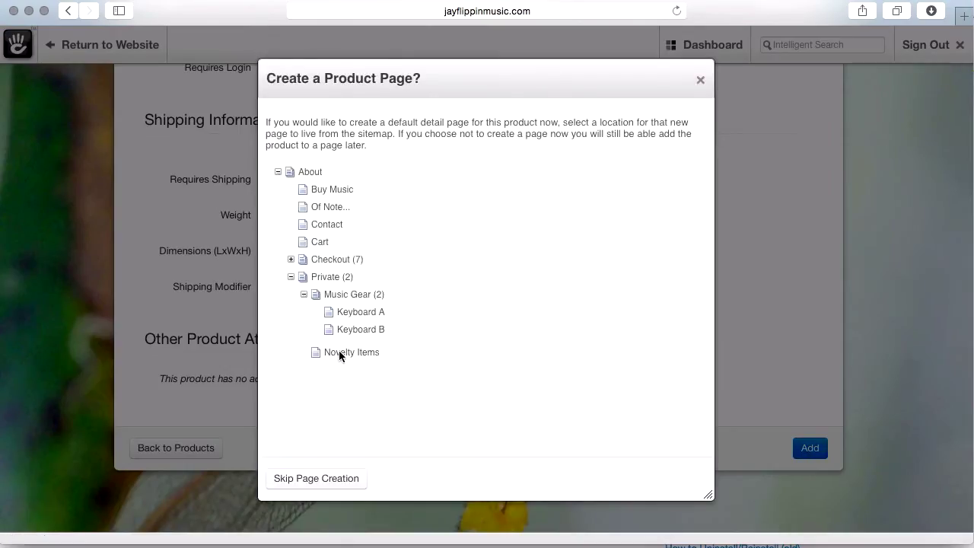
pyautogui.click(340, 353)
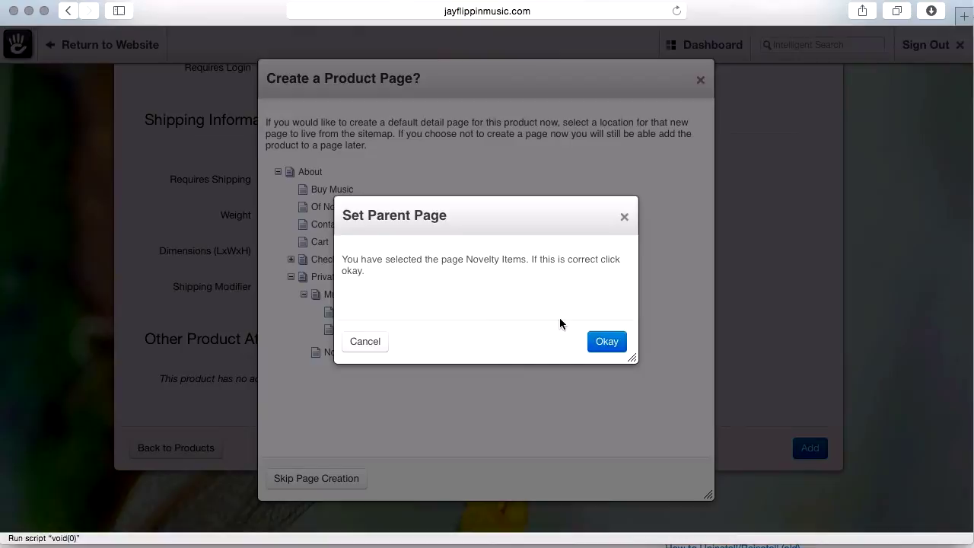
pyautogui.click(614, 334)
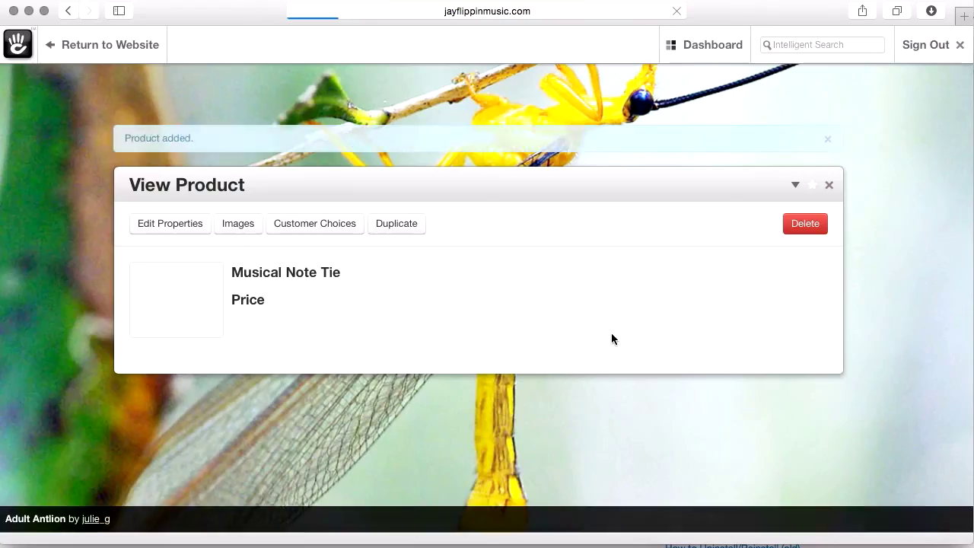
# Open the Musical Note Tie page from the full sitemap in a new tab and try adding the product to the cart.
pyautogui.moveTo(726, 38)
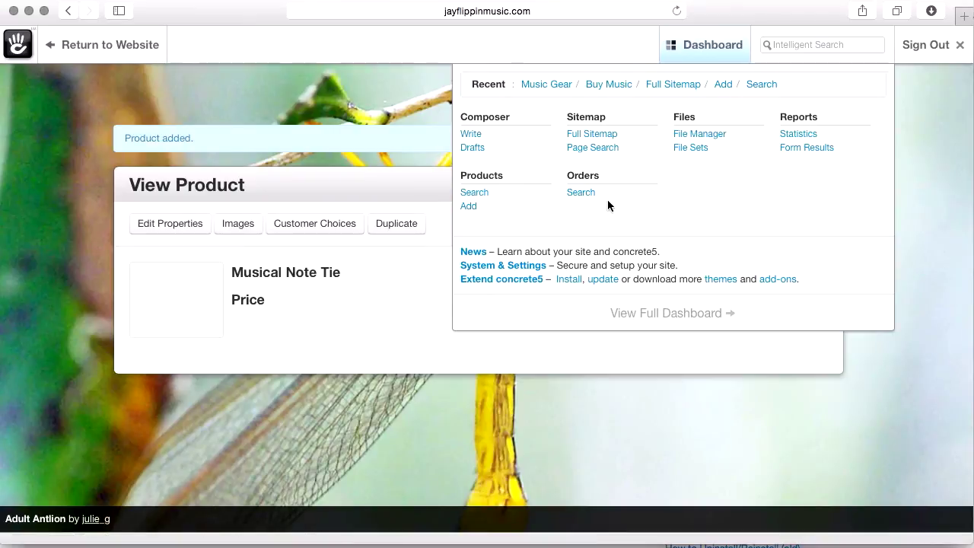
pyautogui.click(586, 135)
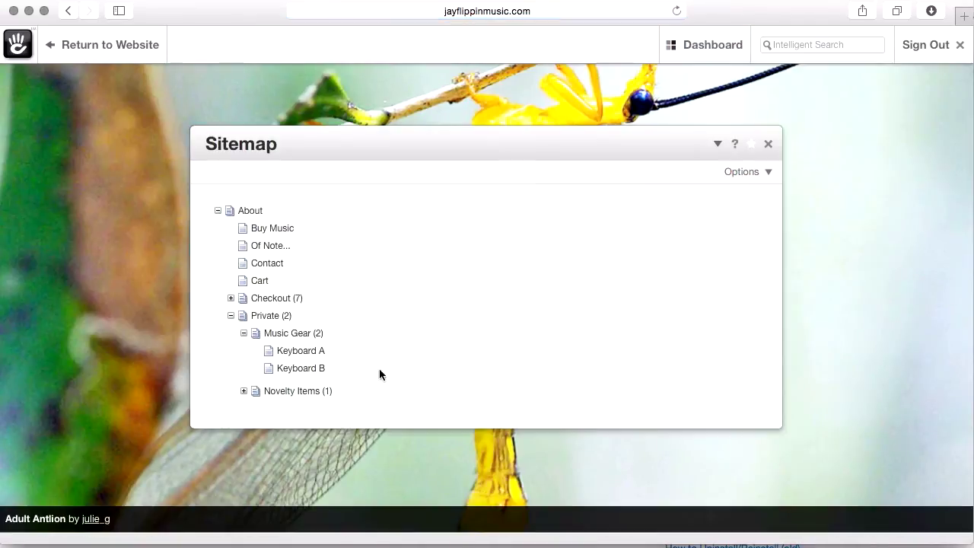
pyautogui.click(243, 391)
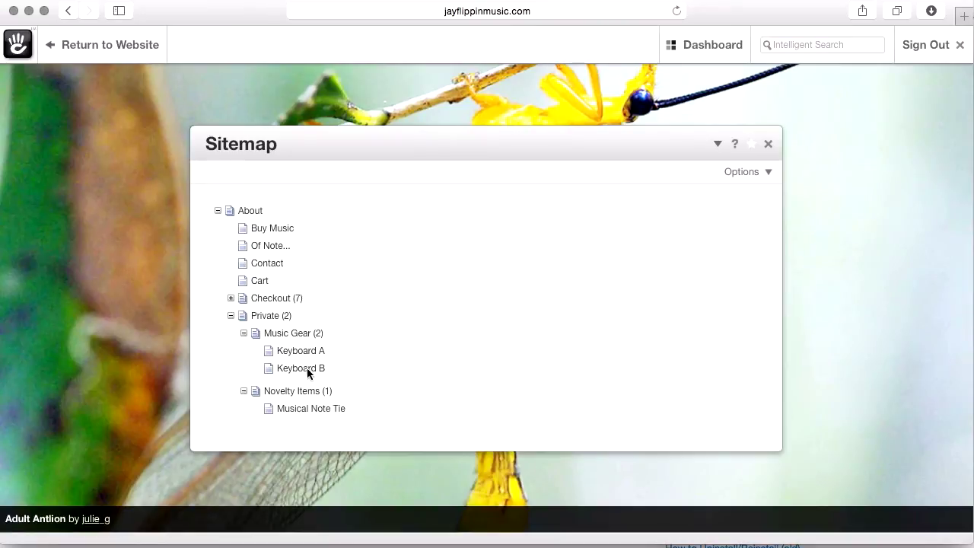
pyautogui.click(313, 408)
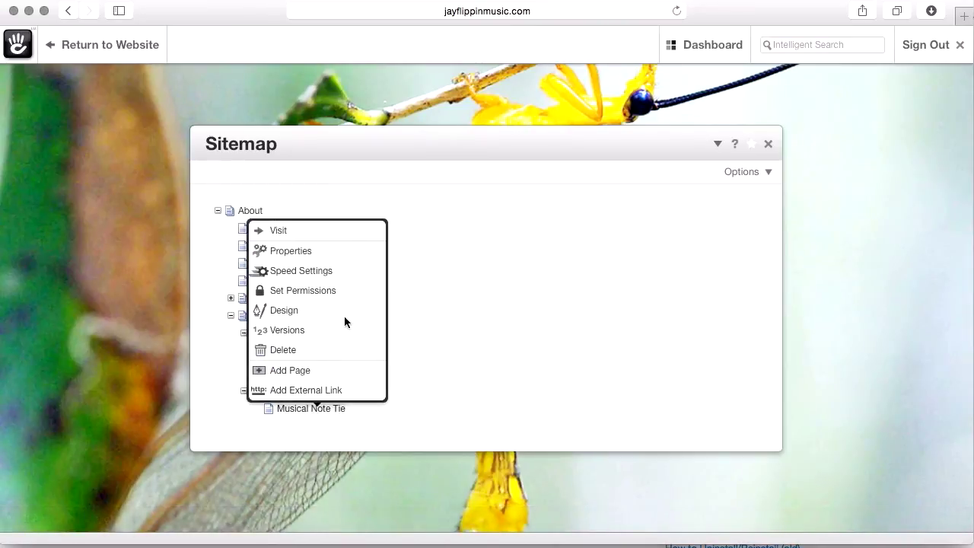
pyautogui.keyDown('super'); pyautogui.click(288, 224); pyautogui.keyUp('super')
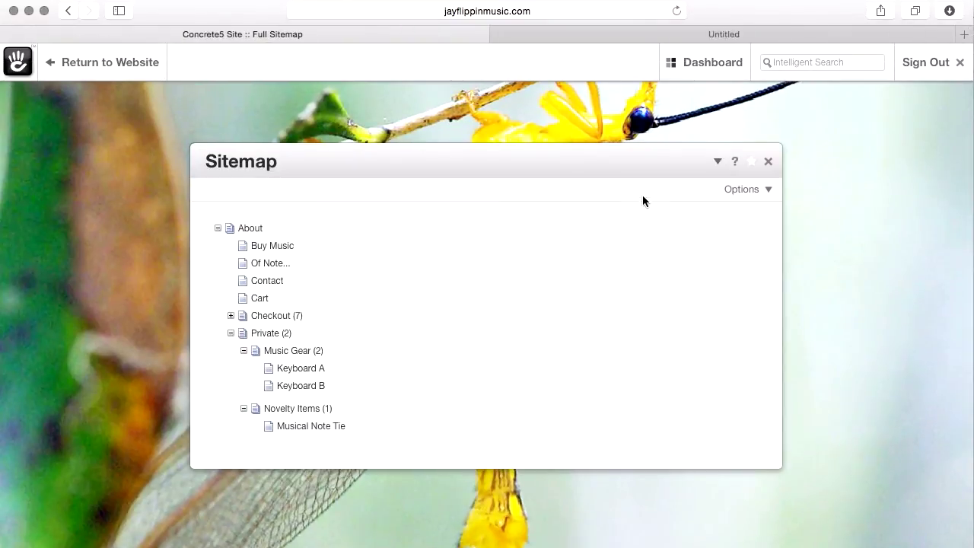
pyautogui.click(768, 36)
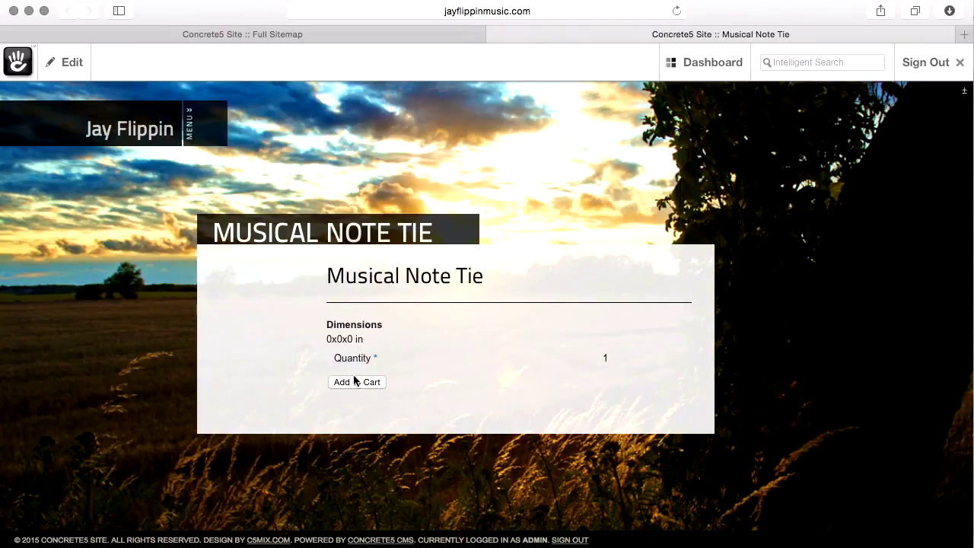
pyautogui.click(354, 380)
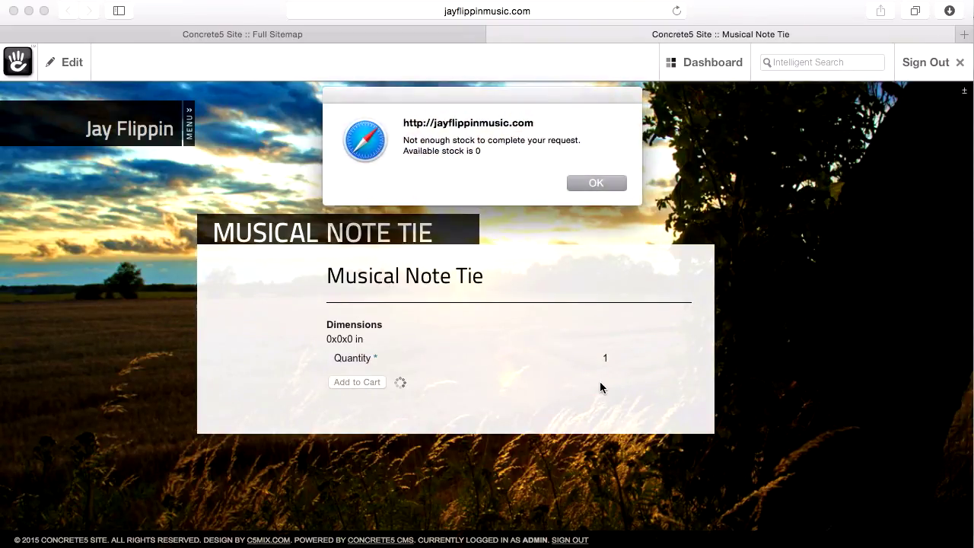
# Dismiss the stock alert, visit the Novelty Items page from the full sitemap and put it into edit mode.
pyautogui.click(607, 185)
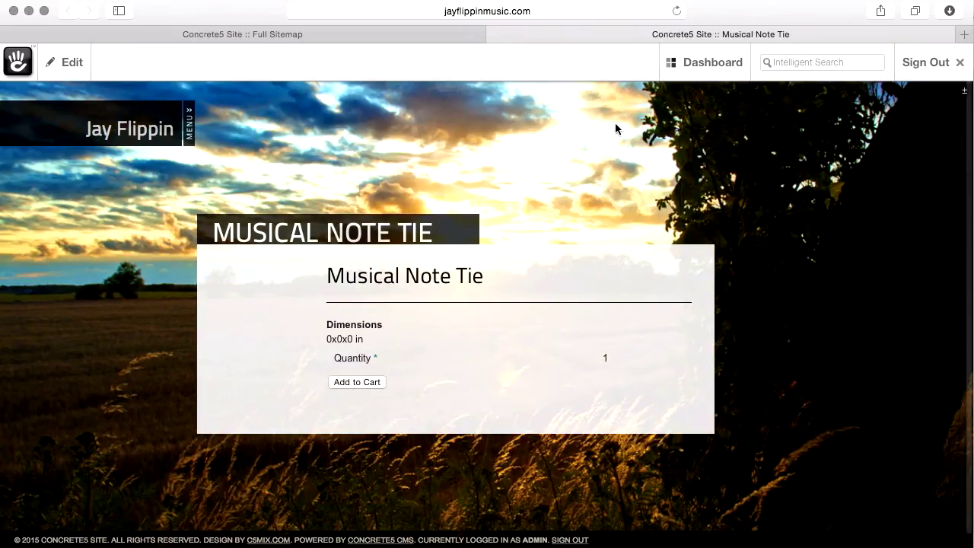
pyautogui.click(453, 36)
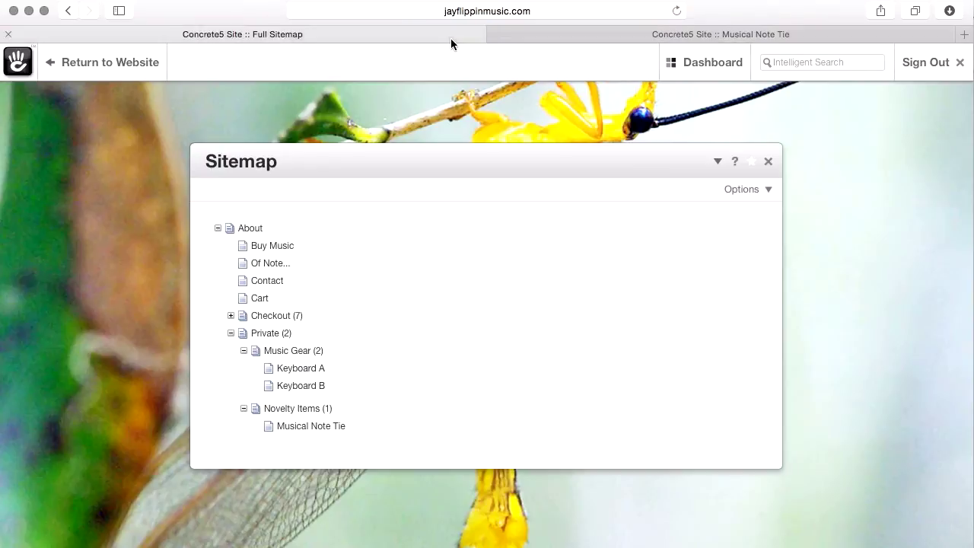
pyautogui.click(295, 409)
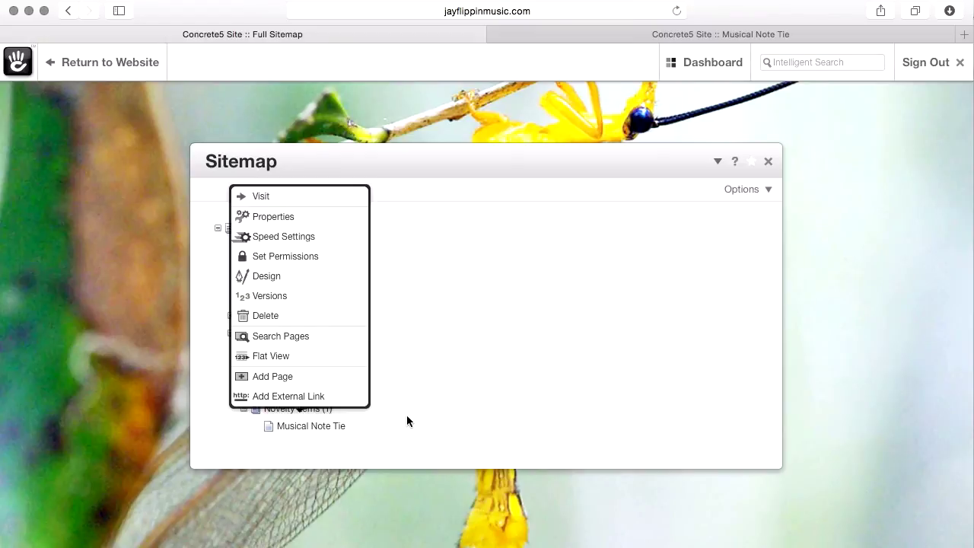
pyautogui.click(294, 197)
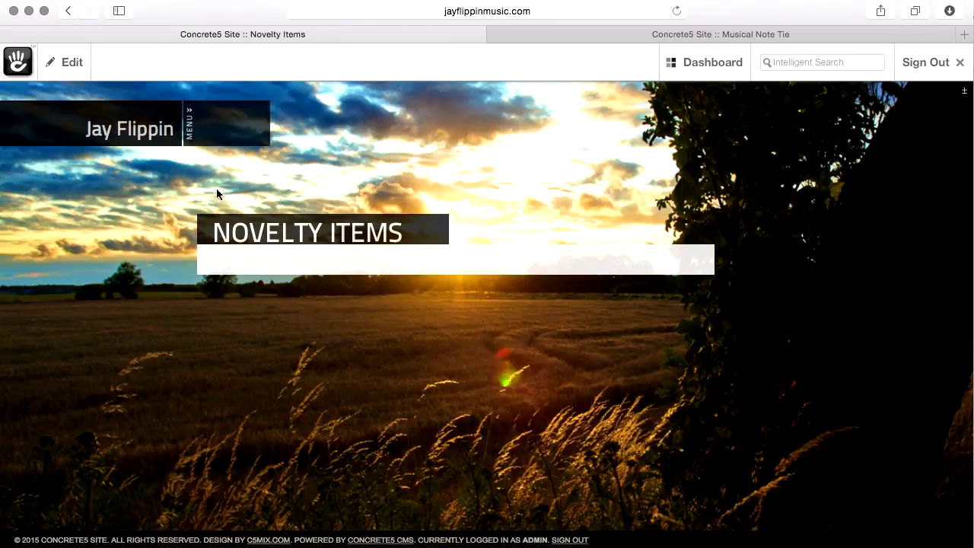
pyautogui.click(76, 70)
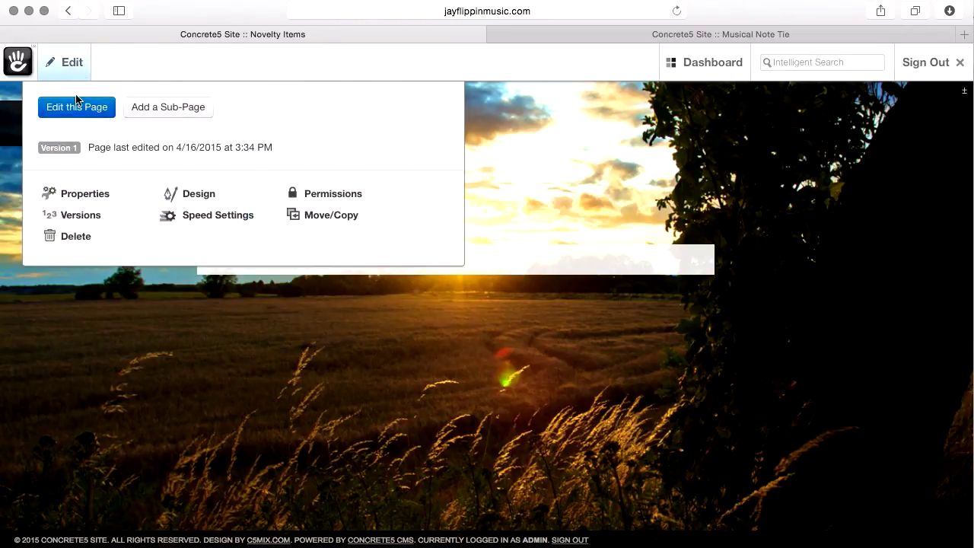
pyautogui.click(76, 107)
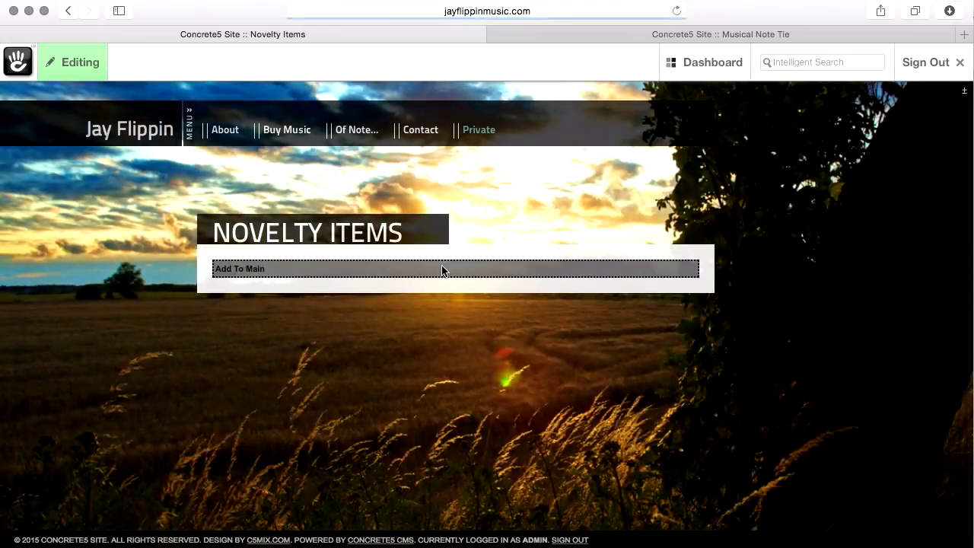
# Add a Product List block to the page's Main area, getting products from "Directly under this page".
pyautogui.click(443, 272)
pyautogui.click(444, 291)
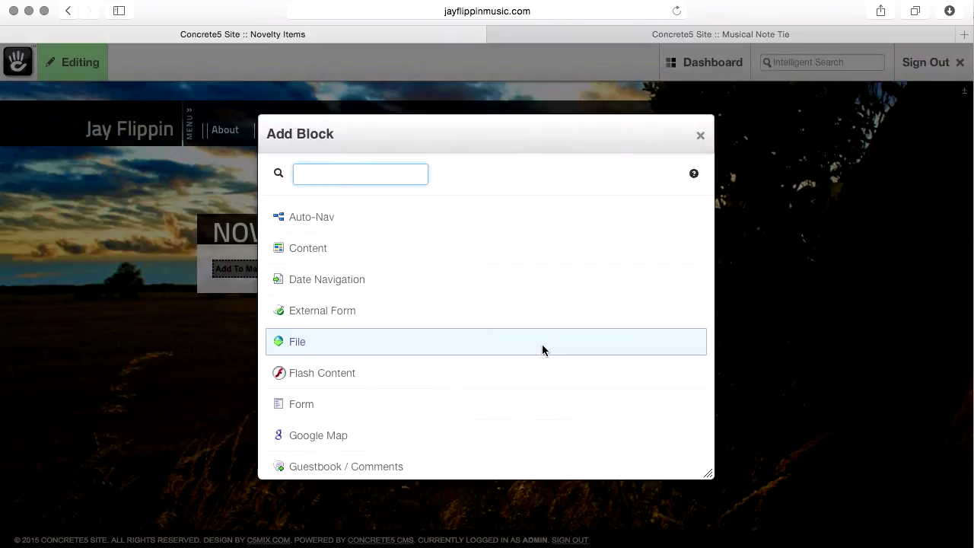
pyautogui.write('prod')
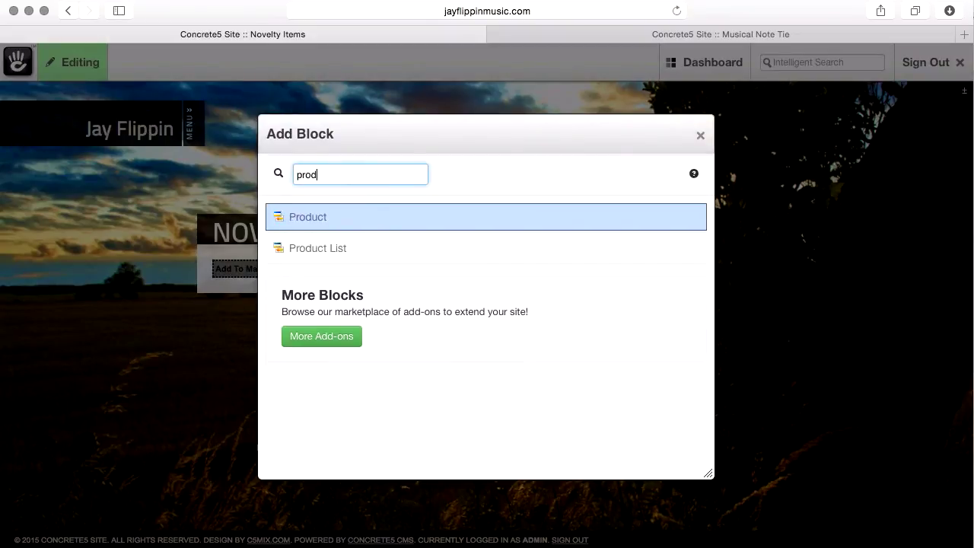
pyautogui.click(352, 245)
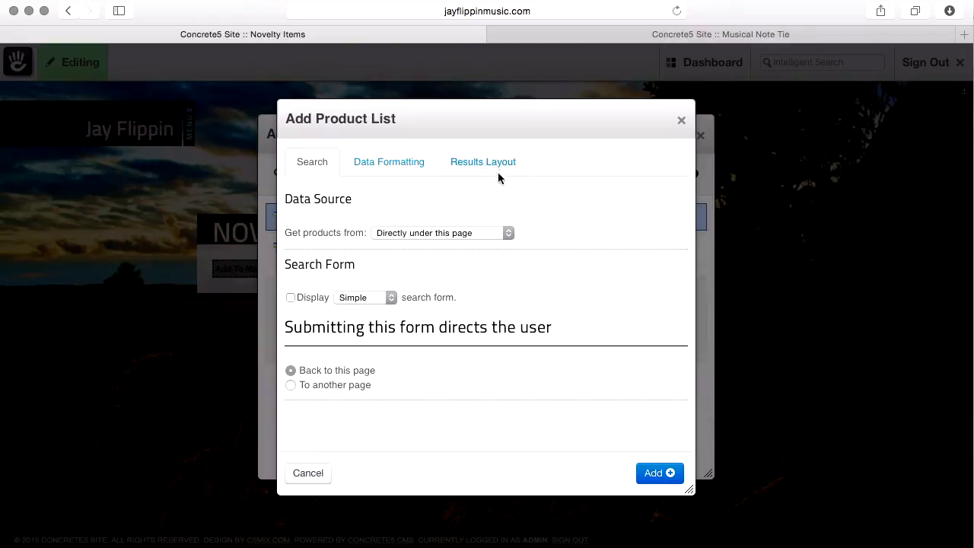
pyautogui.click(501, 233)
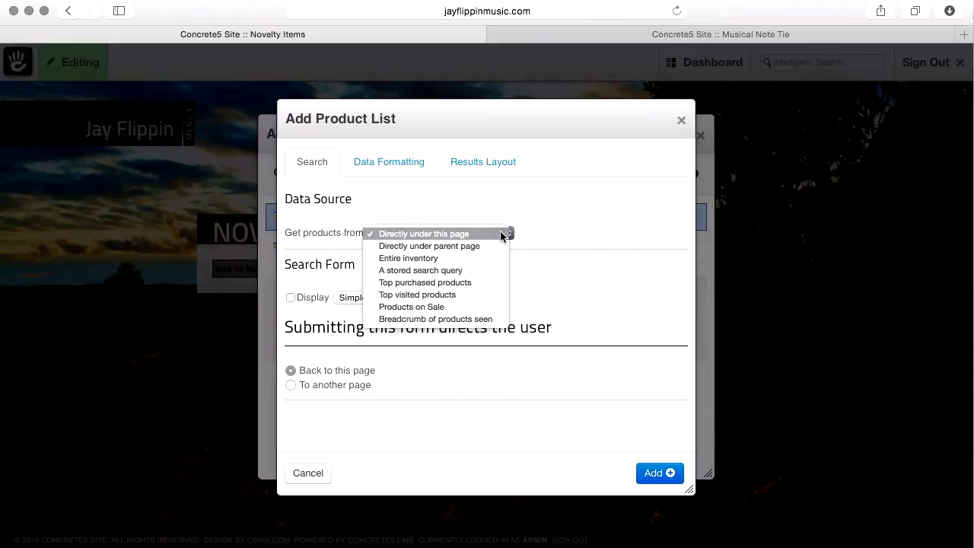
pyautogui.click(500, 234)
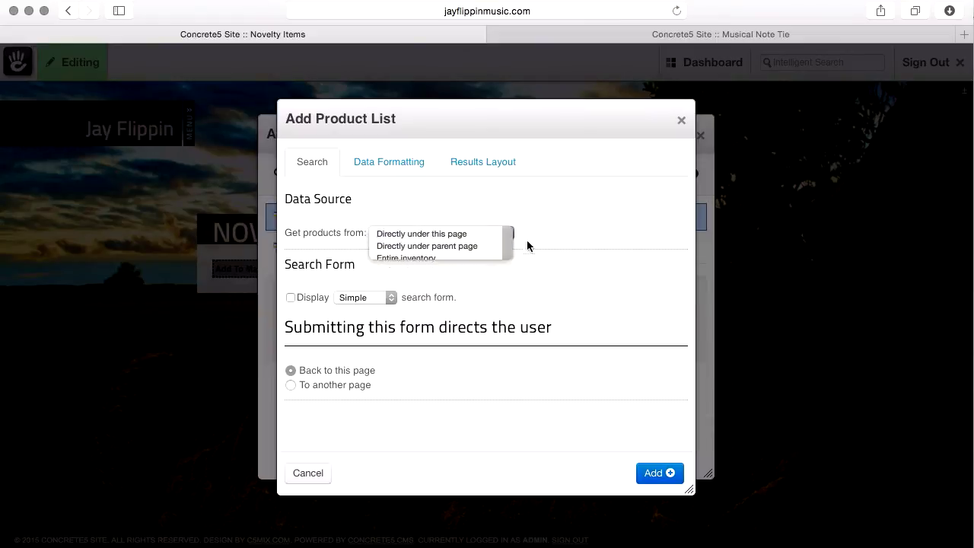
pyautogui.click(648, 473)
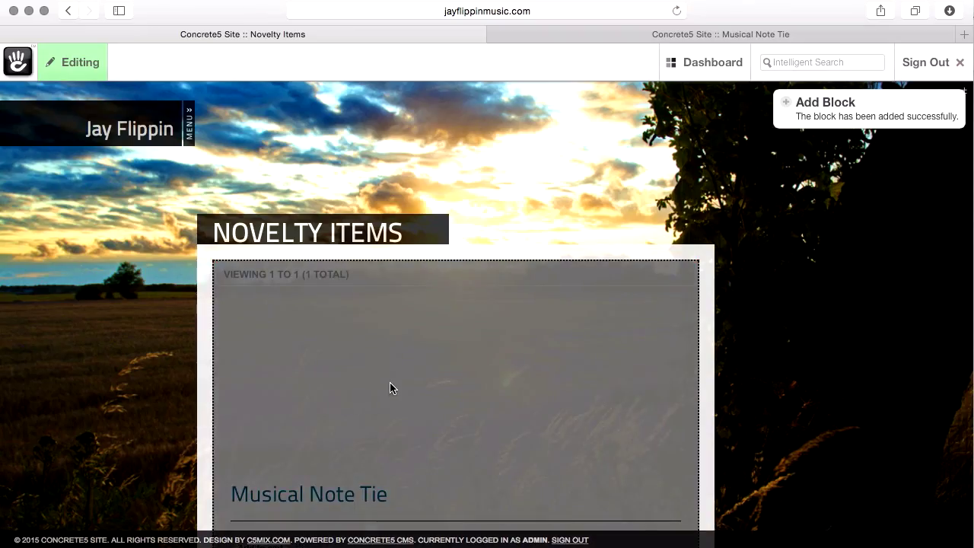
# Finish editing the Novelty Items page, keeping the added product list.
pyautogui.scroll(-3, 391, 388)
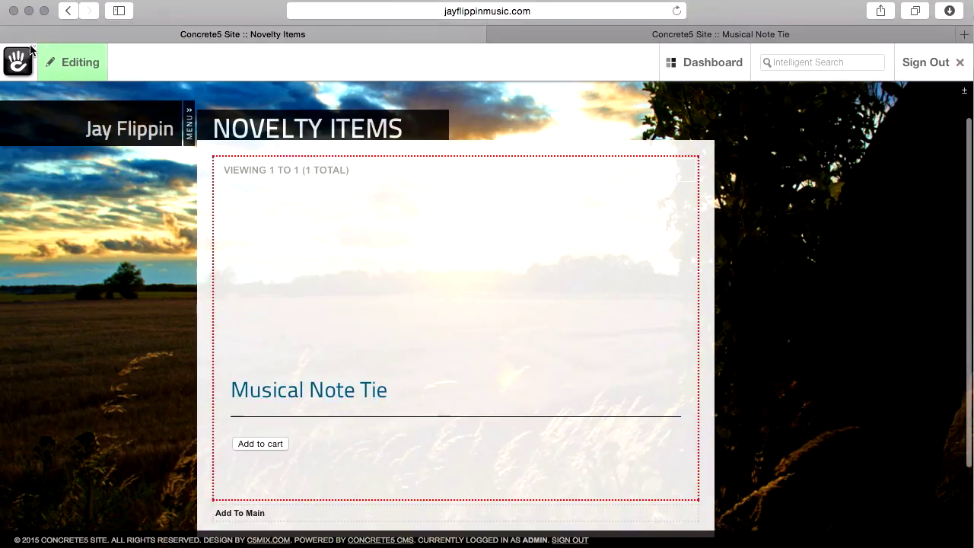
pyautogui.click(72, 62)
pyautogui.click(417, 148)
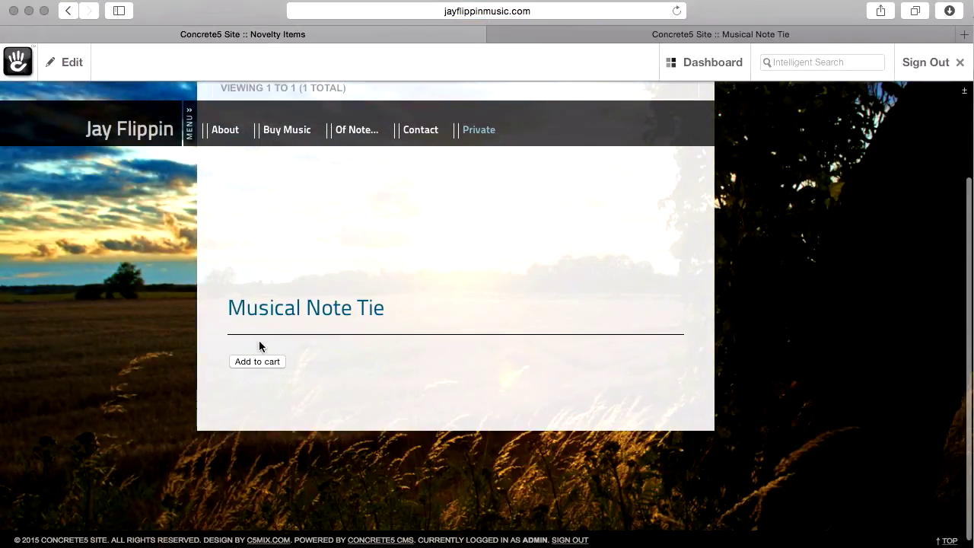
# Try adding the Musical Note Tie to the cart from the Novelty Items product list and dismiss the alert.
pyautogui.click(251, 363)
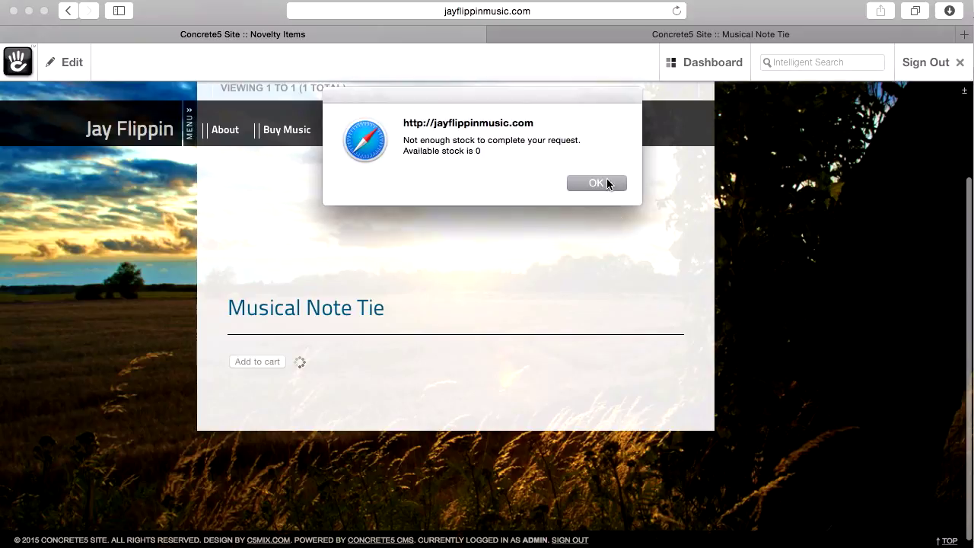
pyautogui.click(596, 184)
pyautogui.scroll(5, 798, 370)
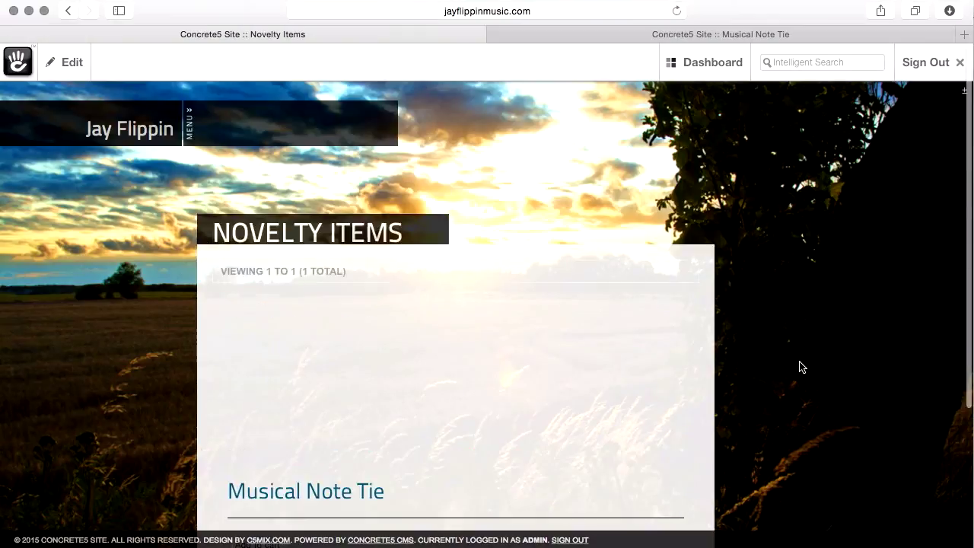